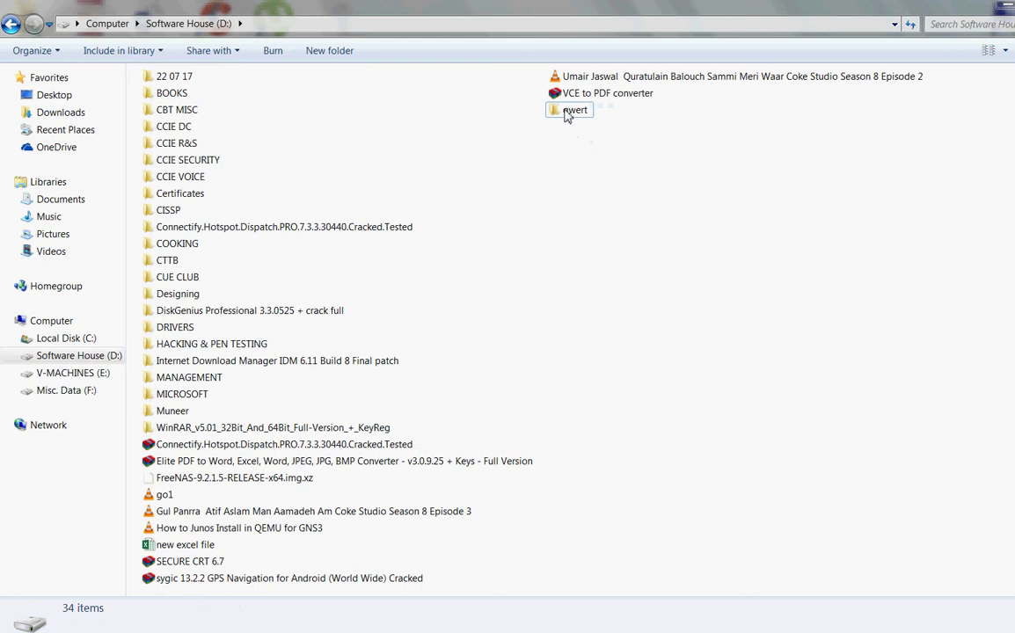
# Turn on advanced sharing for the qwert folder under the share name qwert.
pyautogui.rightClick(567, 113)
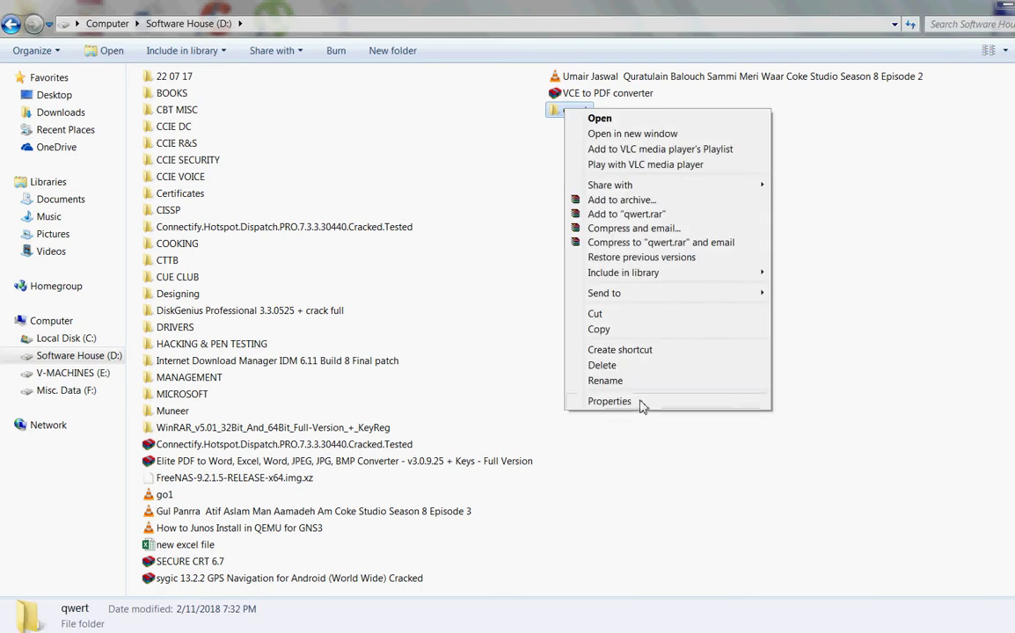
pyautogui.click(580, 403)
pyautogui.click(633, 146)
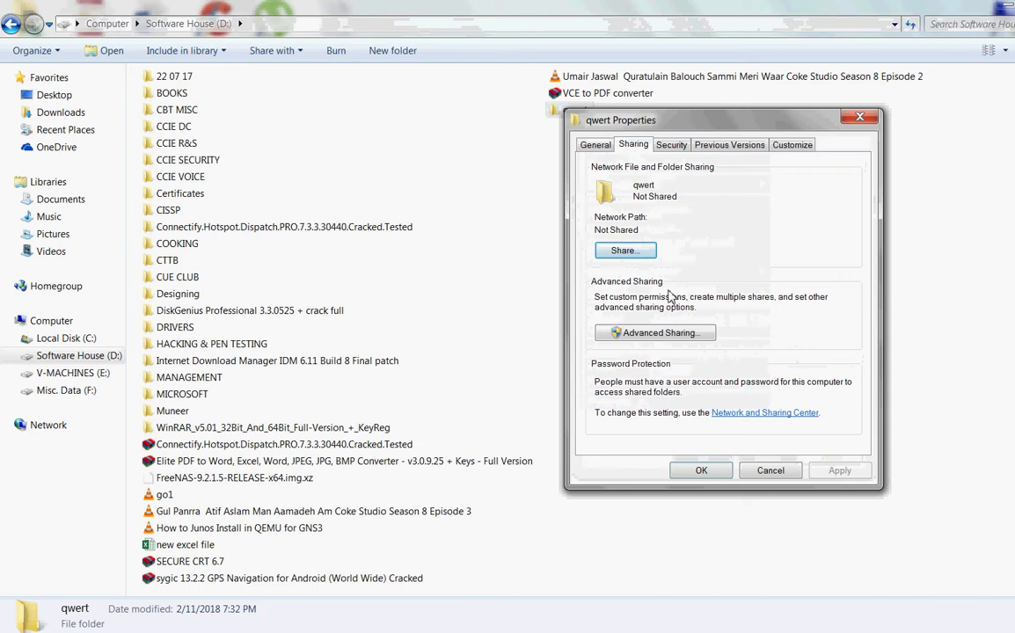
pyautogui.click(655, 334)
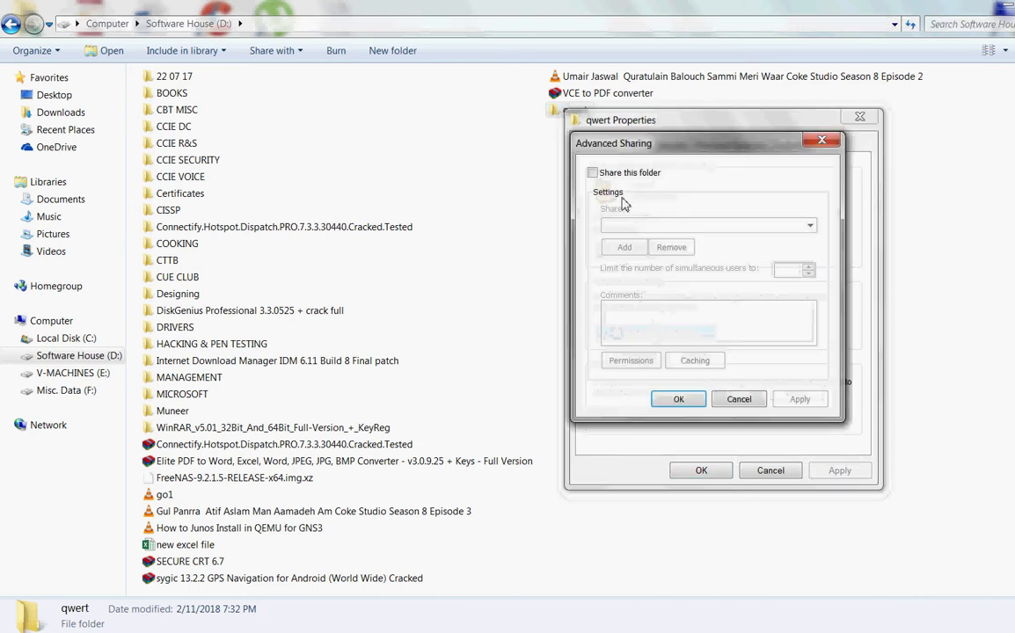
pyautogui.click(592, 174)
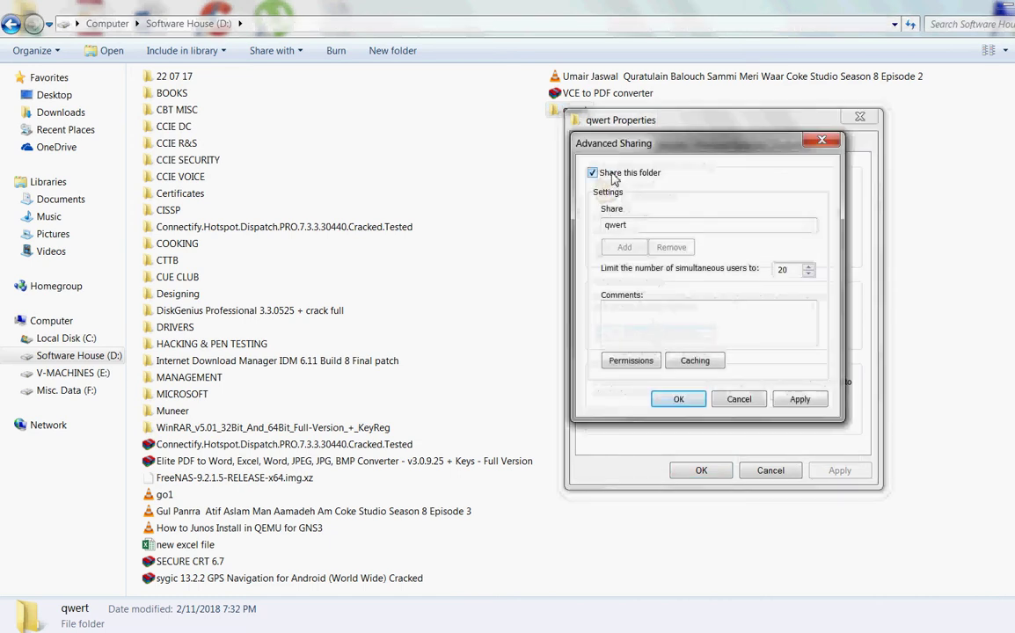
pyautogui.moveTo(639, 226); pyautogui.dragTo(598, 226)
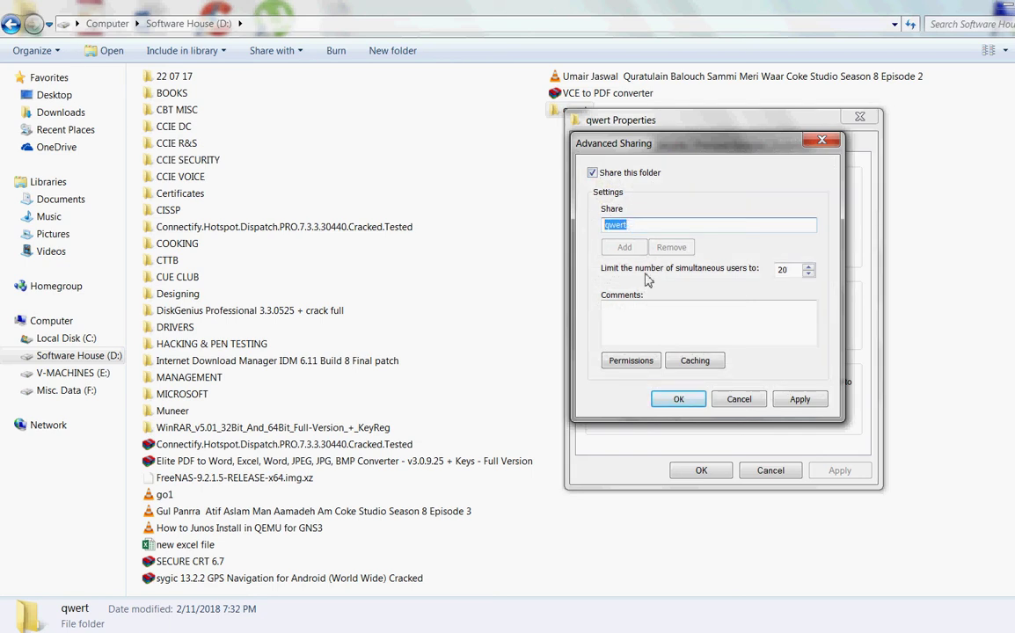
# Allow Everyone Full Control in the share permissions of the qwert folder and confirm the sharing settings.
pyautogui.click(631, 361)
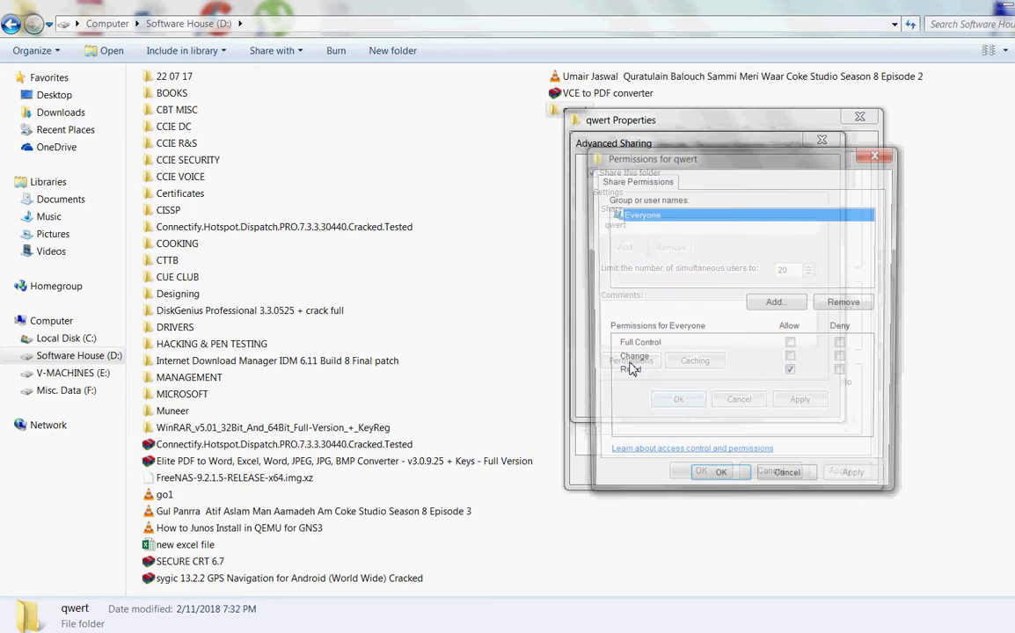
pyautogui.click(793, 346)
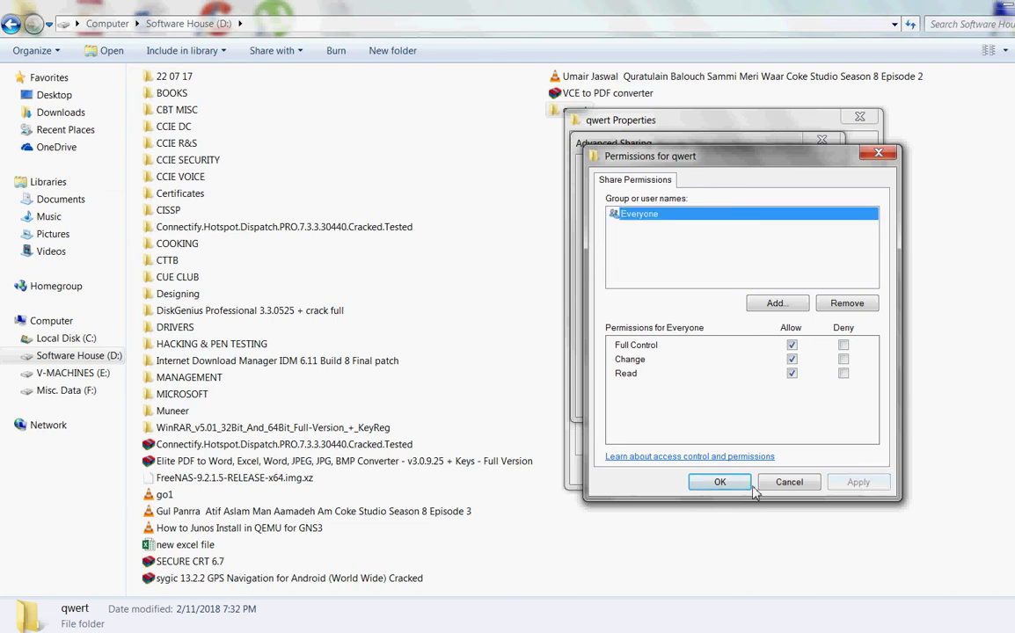
pyautogui.click(721, 481)
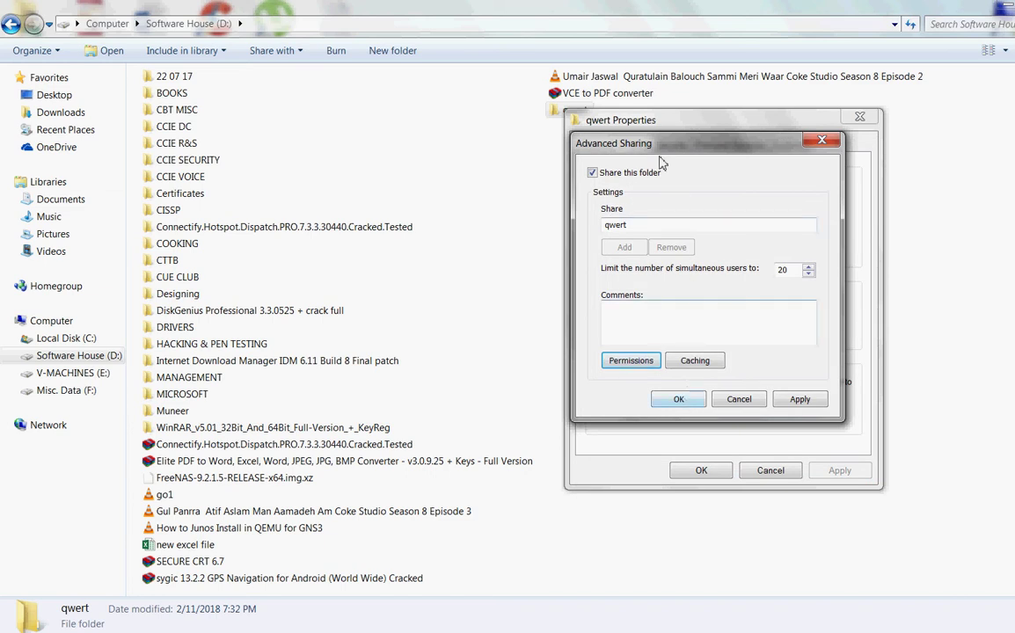
pyautogui.click(678, 400)
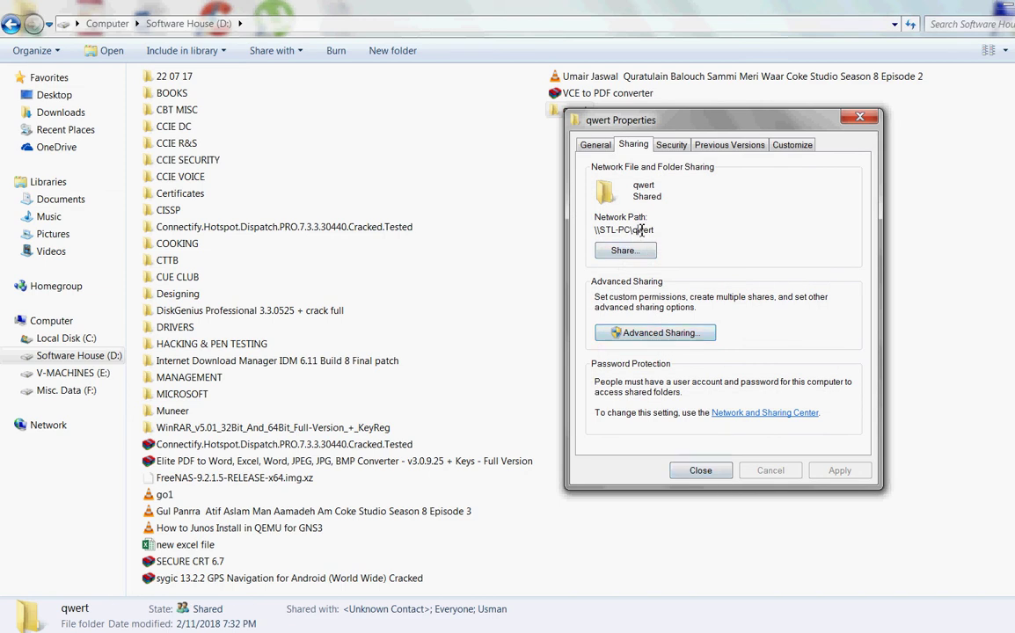
# Copy the shared folder's network path, then close its properties and the file explorer window.
pyautogui.moveTo(659, 230); pyautogui.dragTo(594, 230)
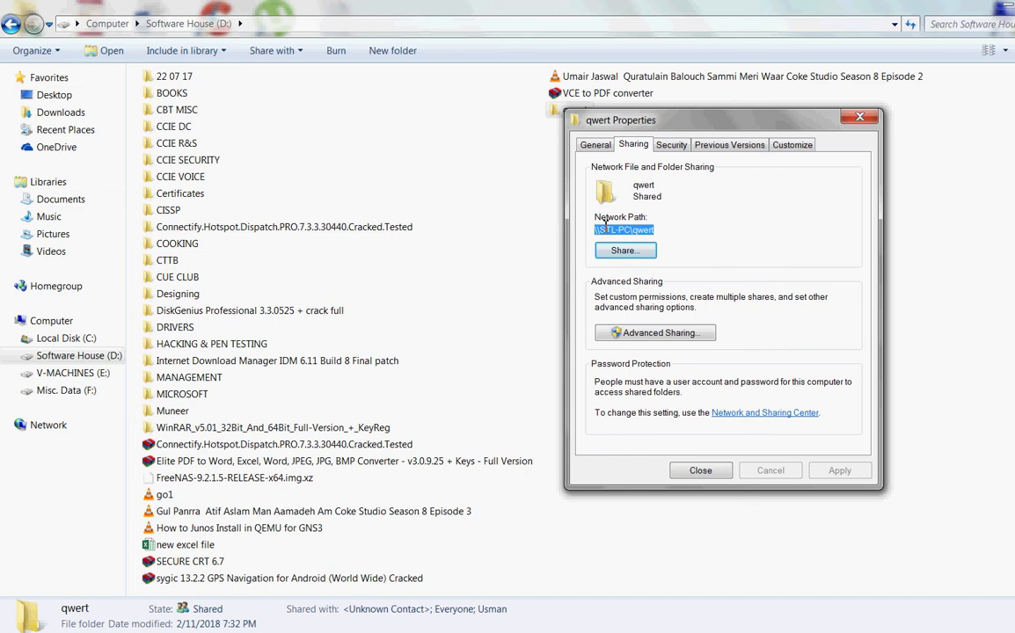
pyautogui.rightClick(606, 228)
pyautogui.click(638, 271)
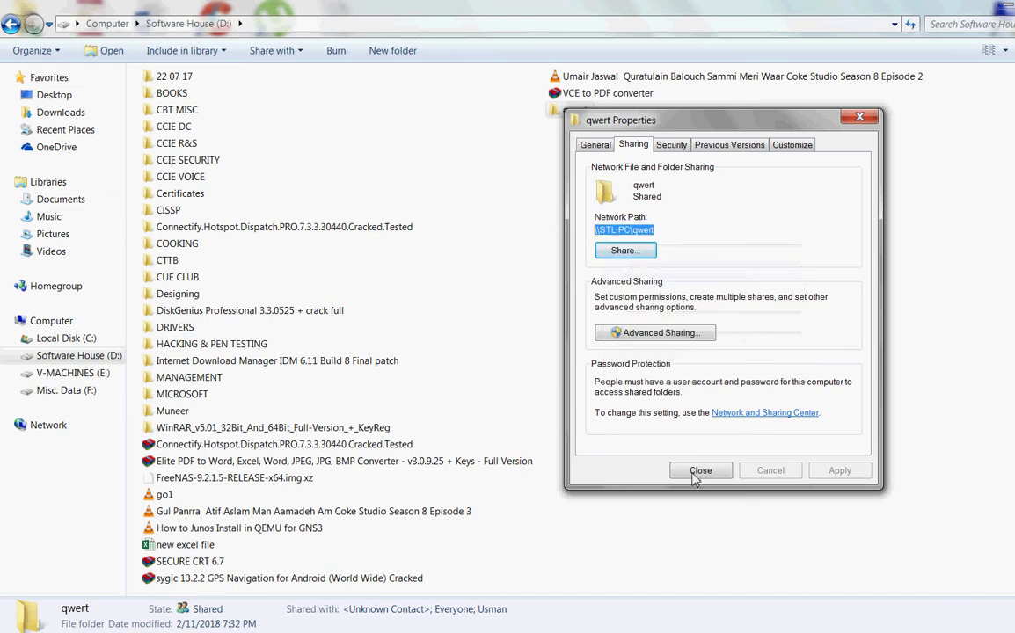
pyautogui.click(699, 471)
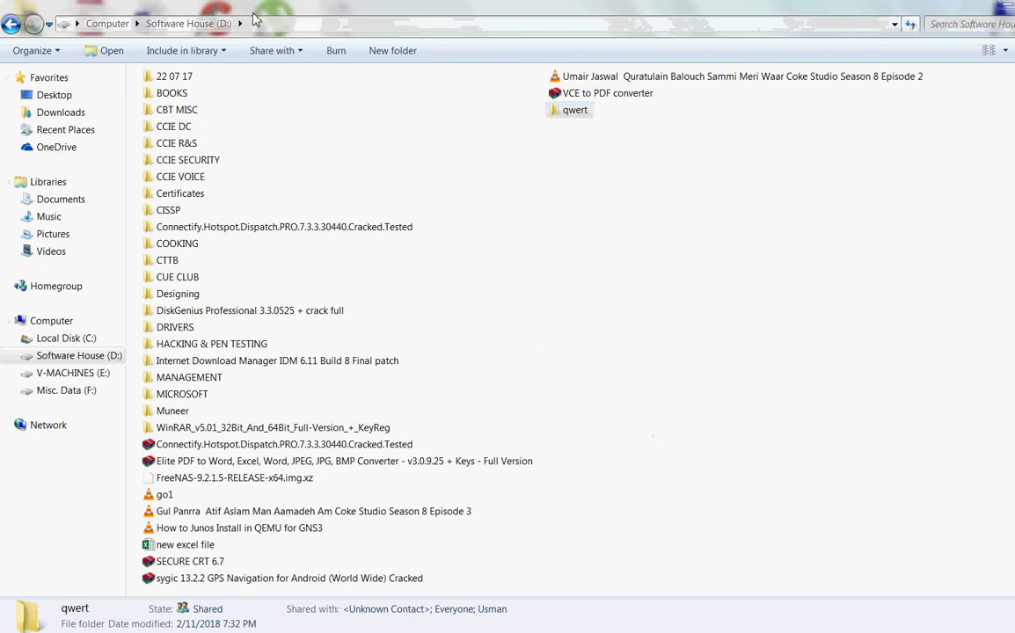
pyautogui.doubleClick(576, 16)
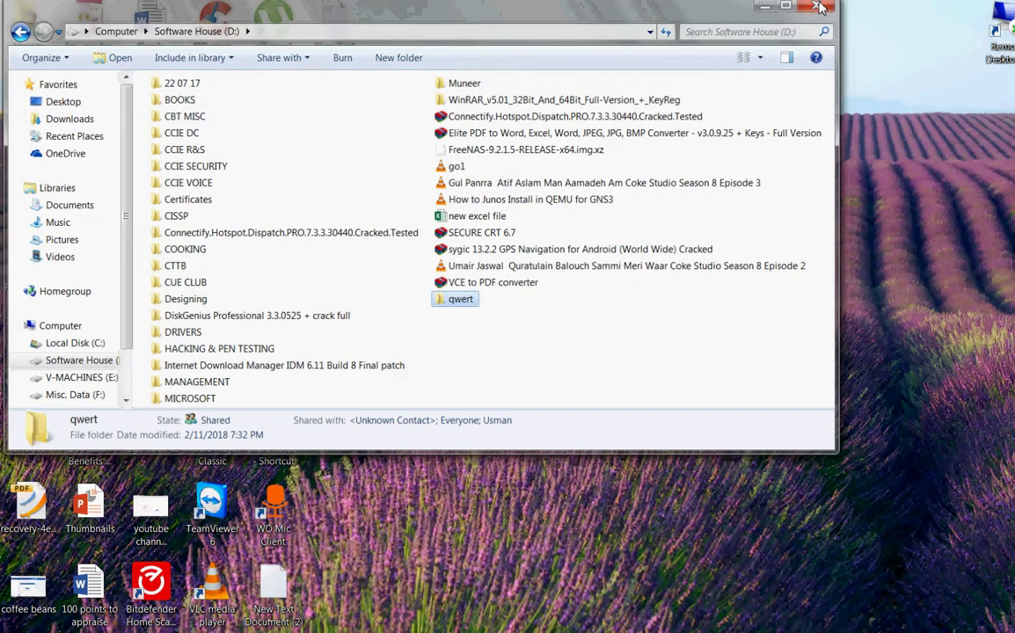
pyautogui.click(819, 5)
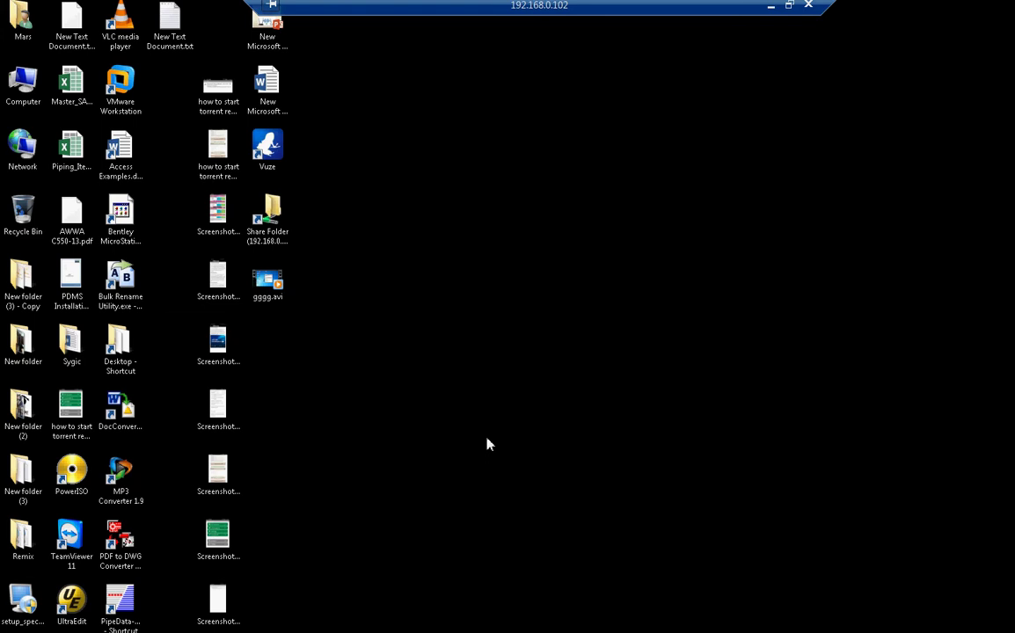
# End the open remote session and reconnect to 192.168.0.102 by running mstsc.
pyautogui.click(808, 6)
pyautogui.click(610, 386)
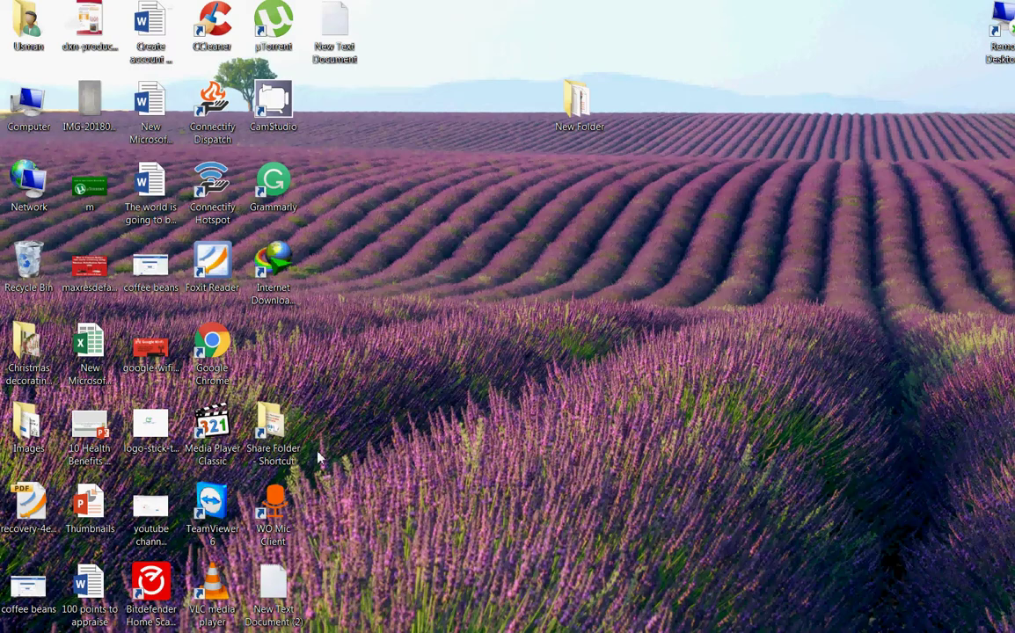
pyautogui.press('super')
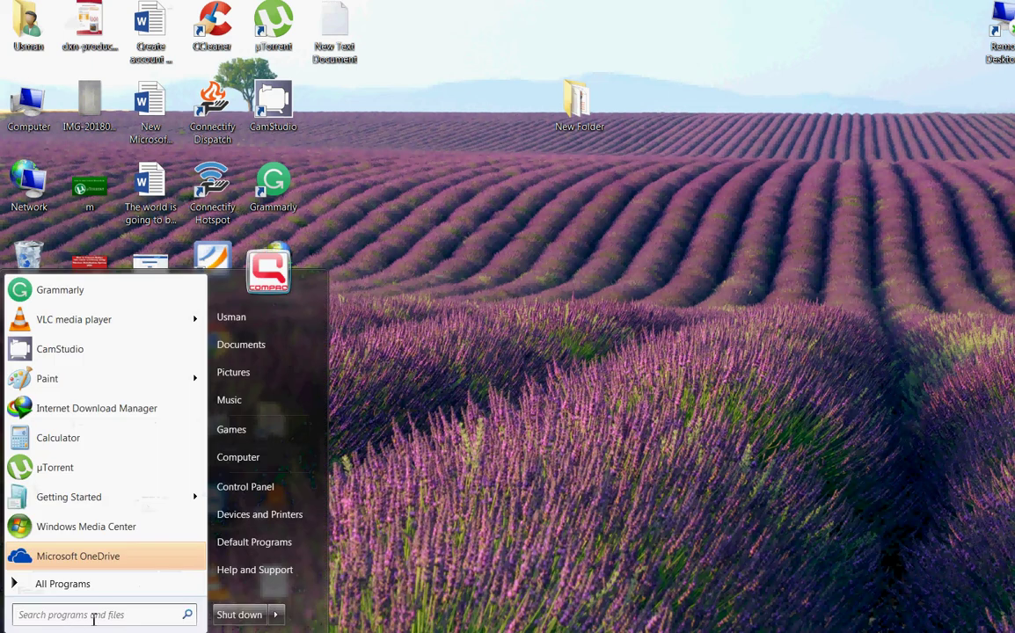
pyautogui.click(93, 618)
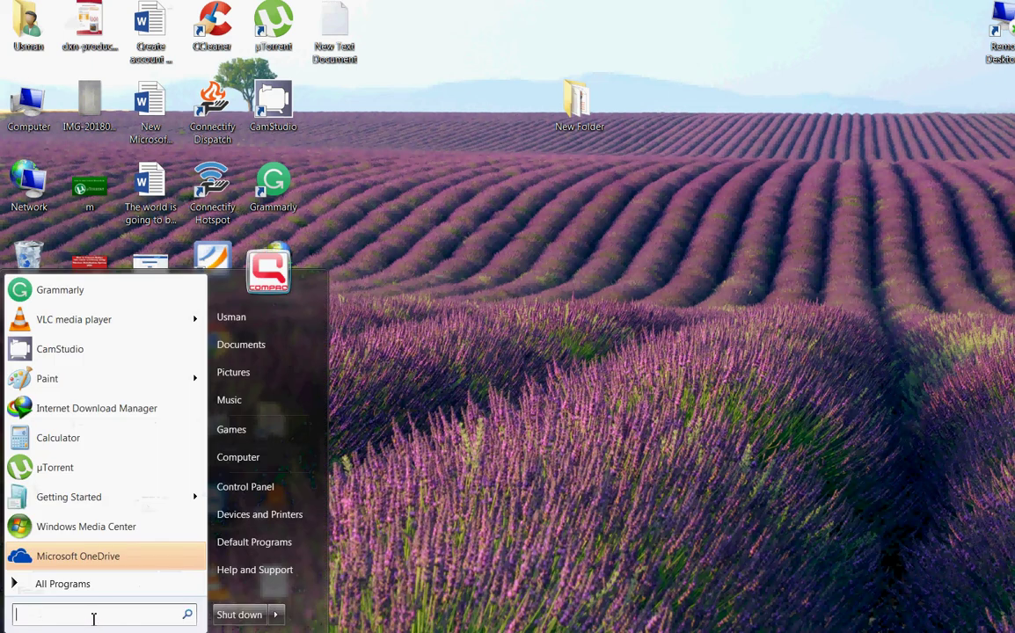
pyautogui.write('mstsc')
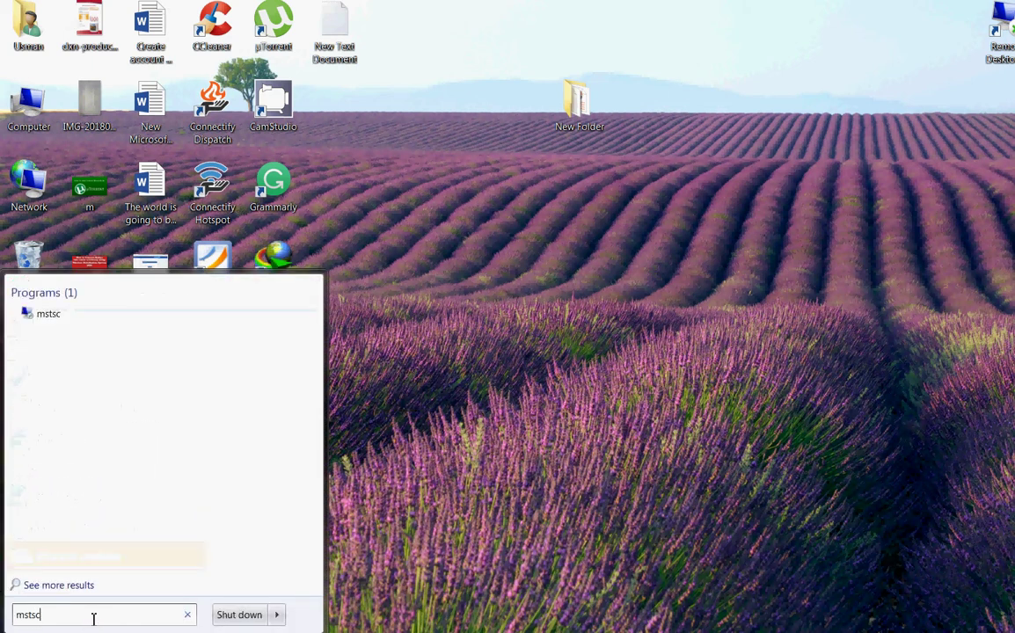
pyautogui.press('Return')
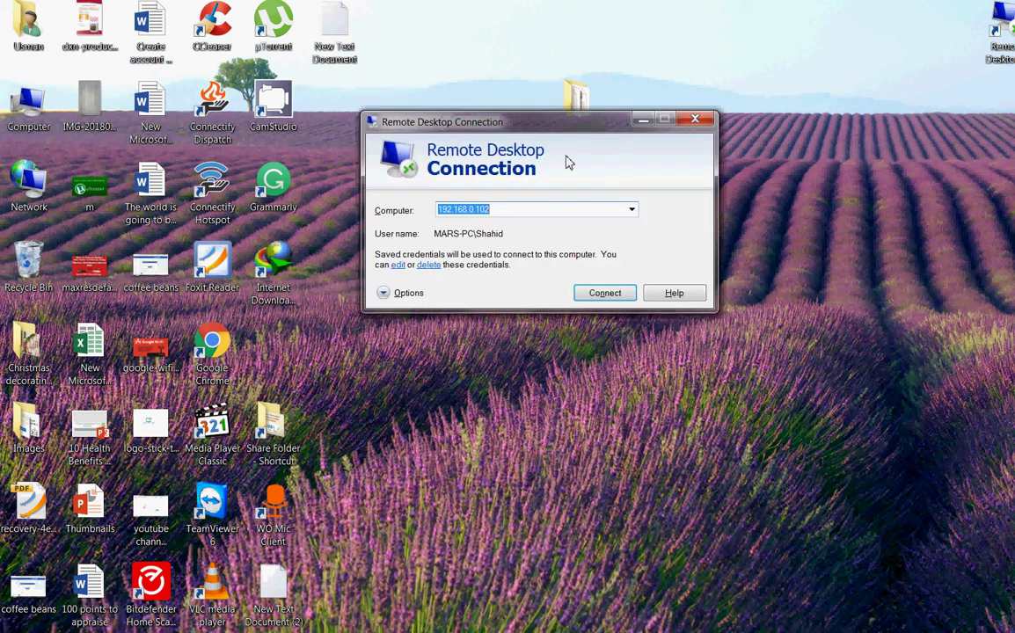
pyautogui.click(562, 209)
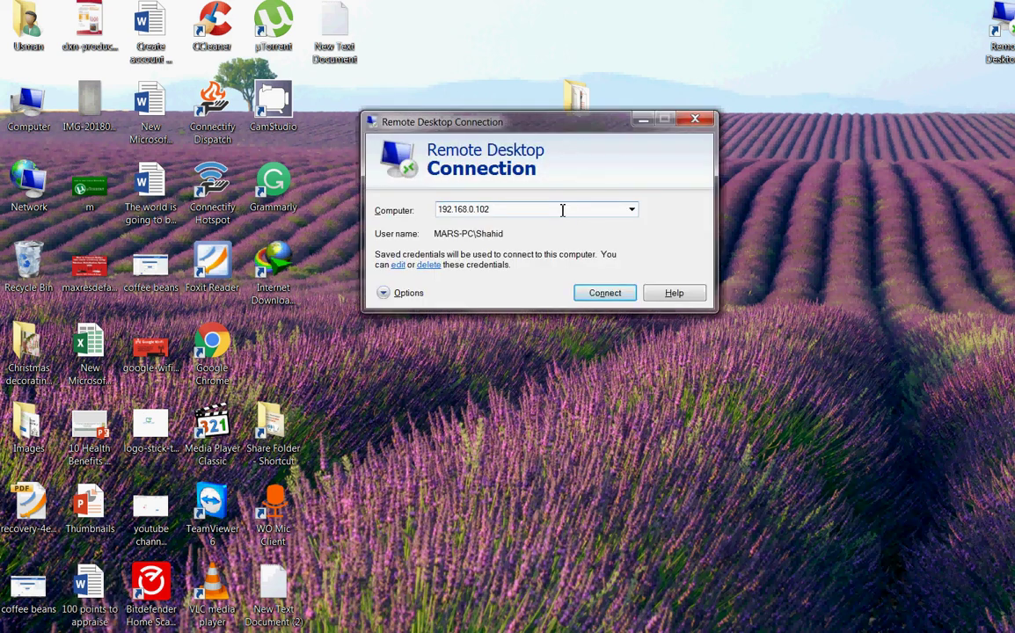
pyautogui.click(604, 295)
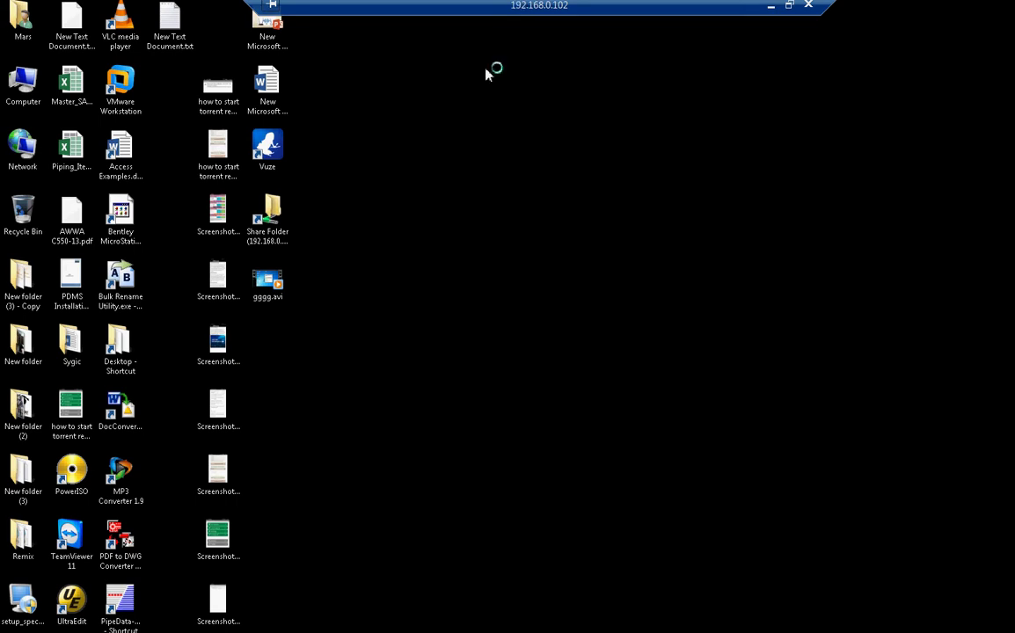
# Start mapping a network drive from Computer on the remote PC and assign it the drive letter Z:.
pyautogui.doubleClick(23, 88)
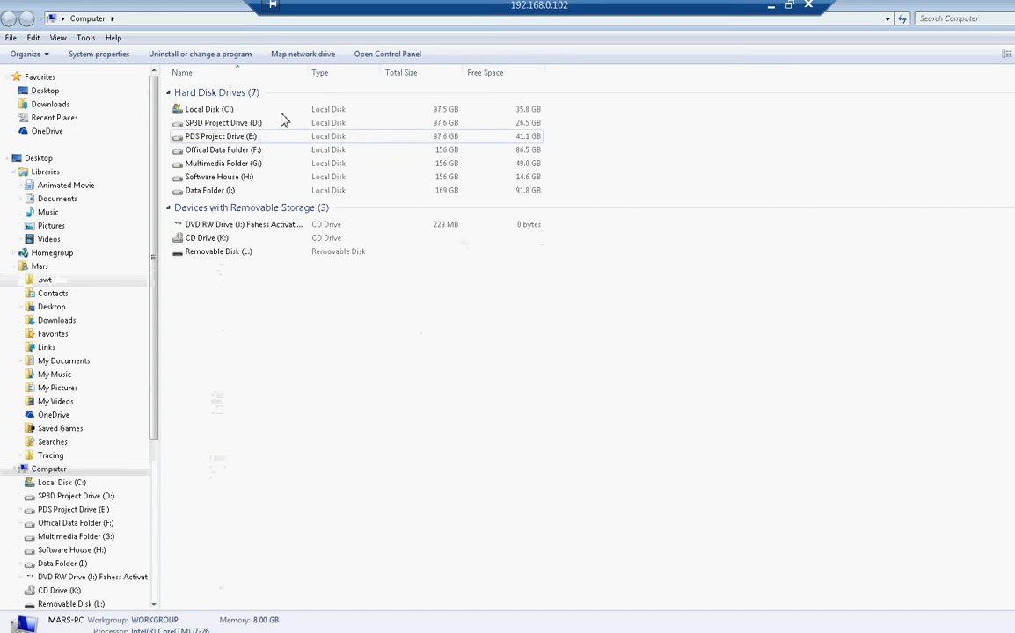
pyautogui.click(305, 55)
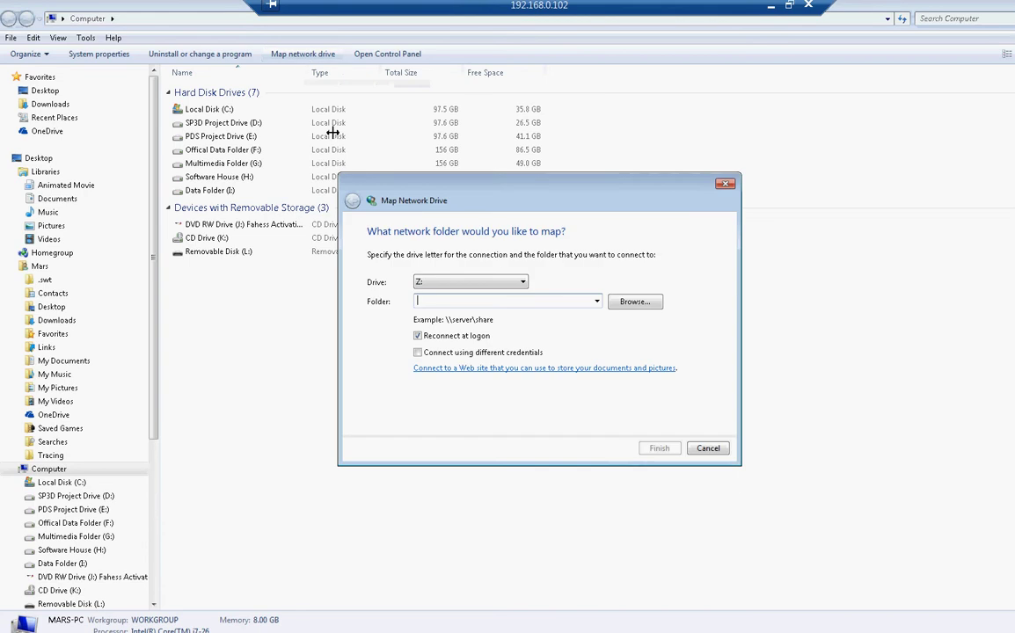
pyautogui.moveTo(445, 176); pyautogui.dragTo(360, 137)
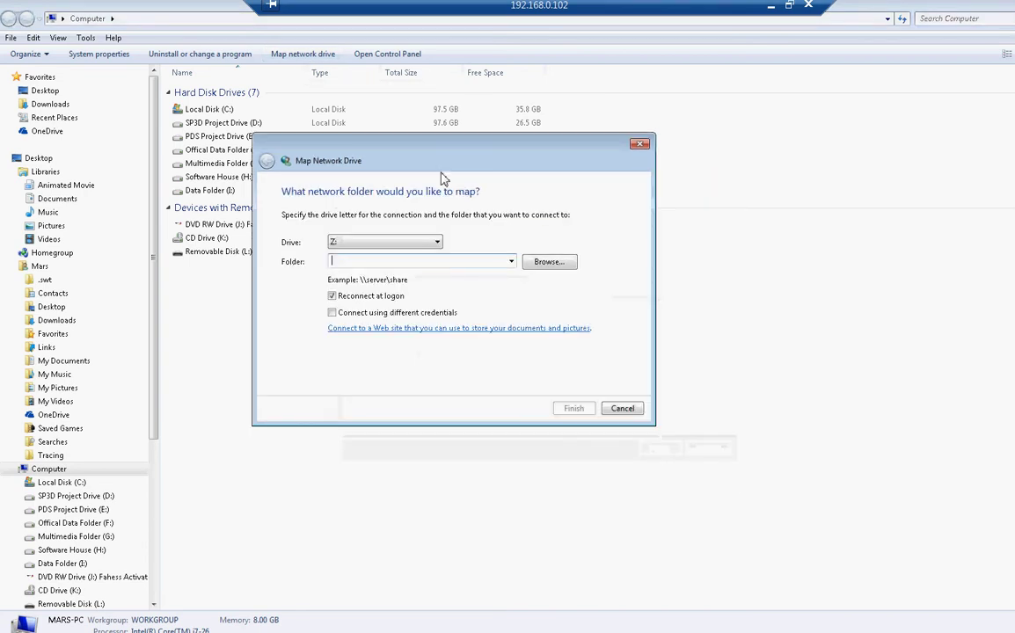
pyautogui.click(399, 246)
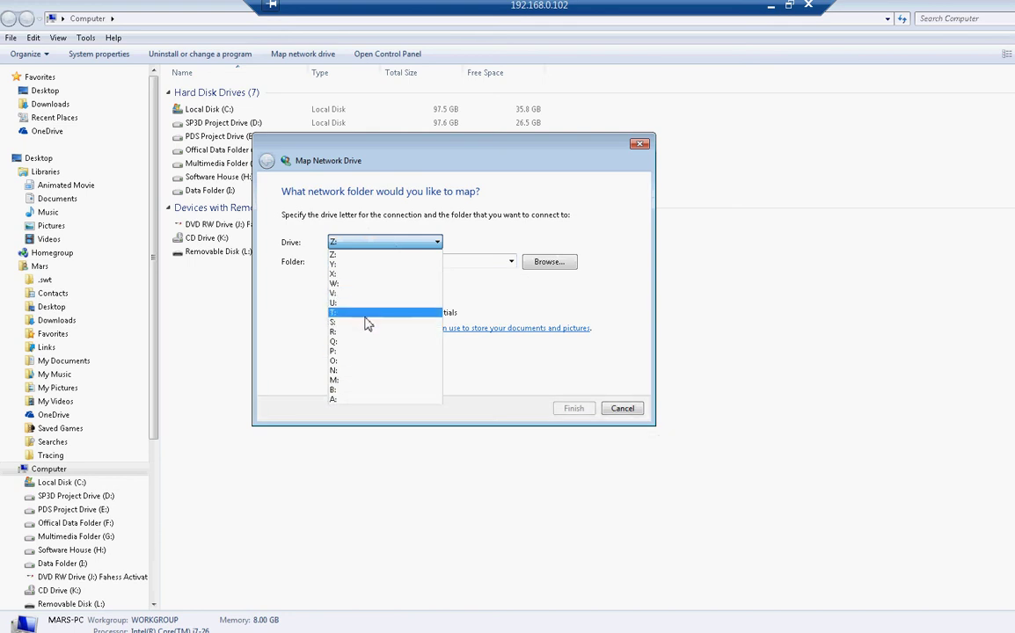
pyautogui.click(372, 256)
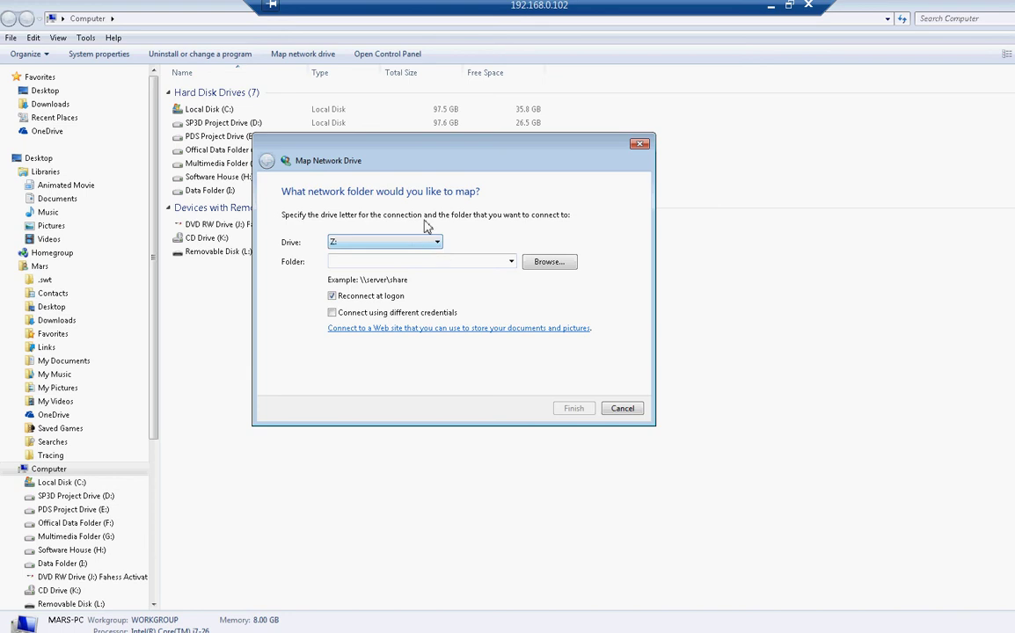
pyautogui.moveTo(376, 140); pyautogui.dragTo(647, 171)
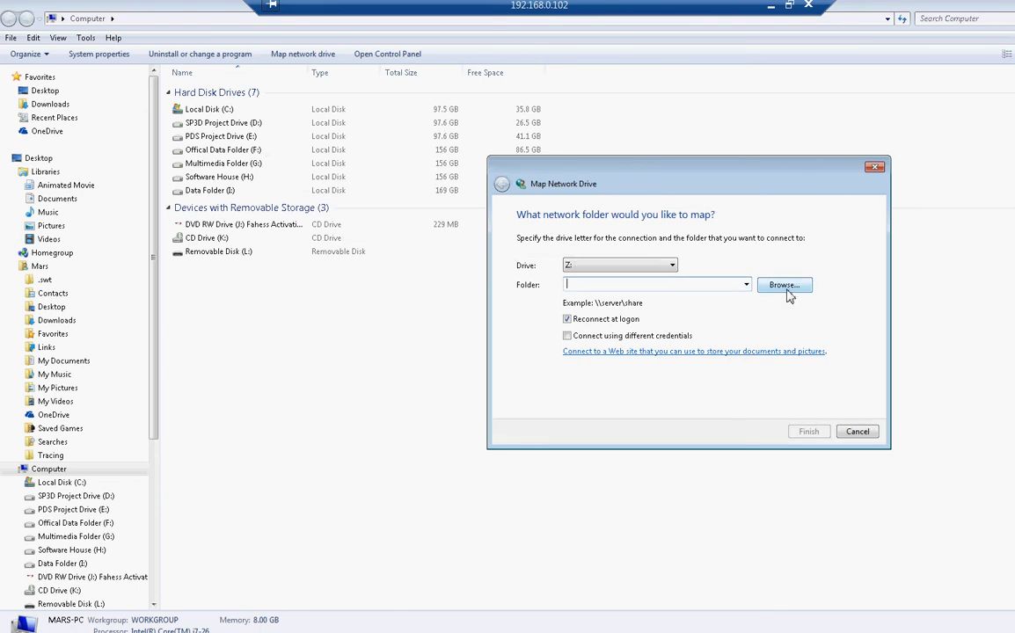
# Try the pasted network path \\STL-PC\qwert as the folder to map, and clear the folder entry.
pyautogui.rightClick(674, 286)
pyautogui.click(726, 343)
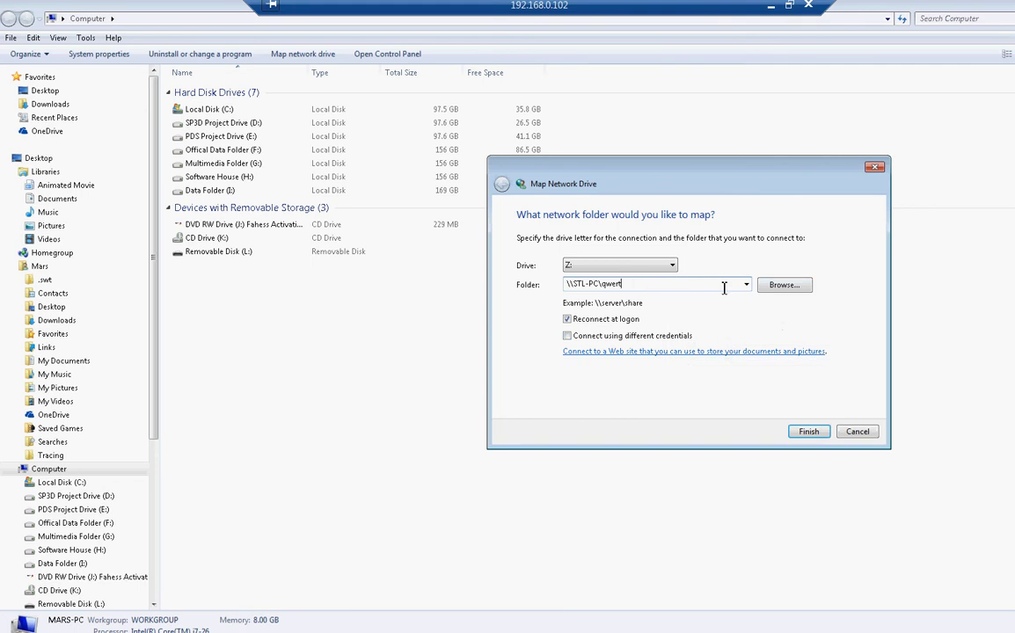
pyautogui.click(784, 285)
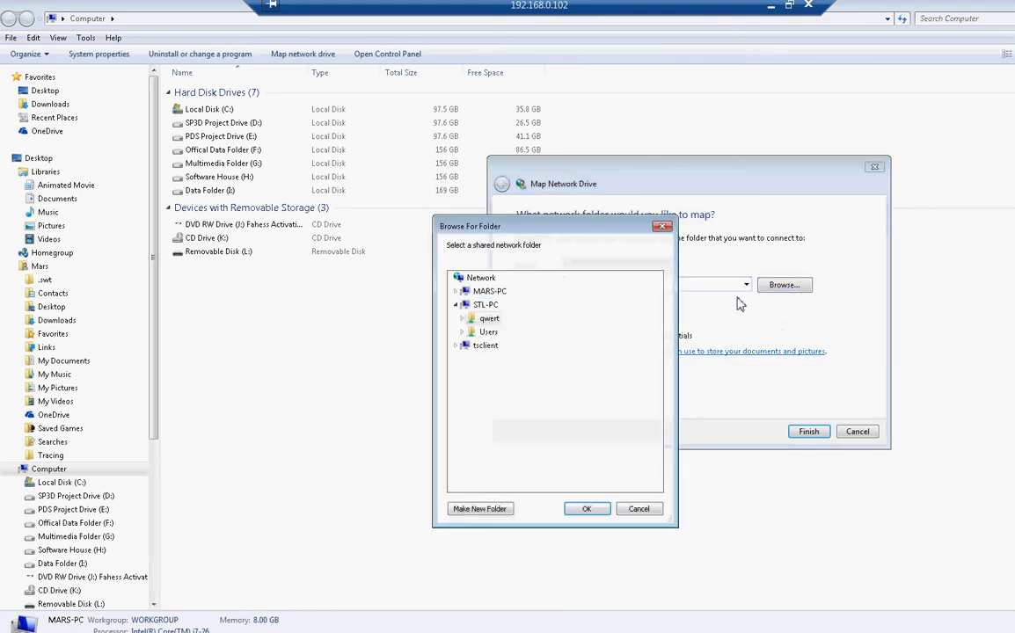
pyautogui.click(665, 228)
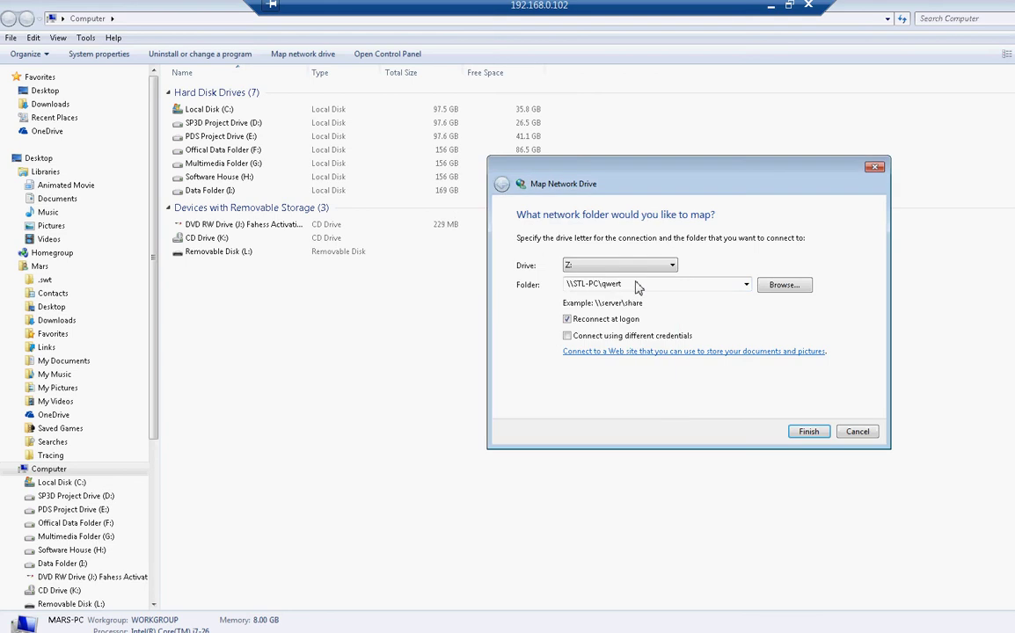
pyautogui.press('BackSpace')
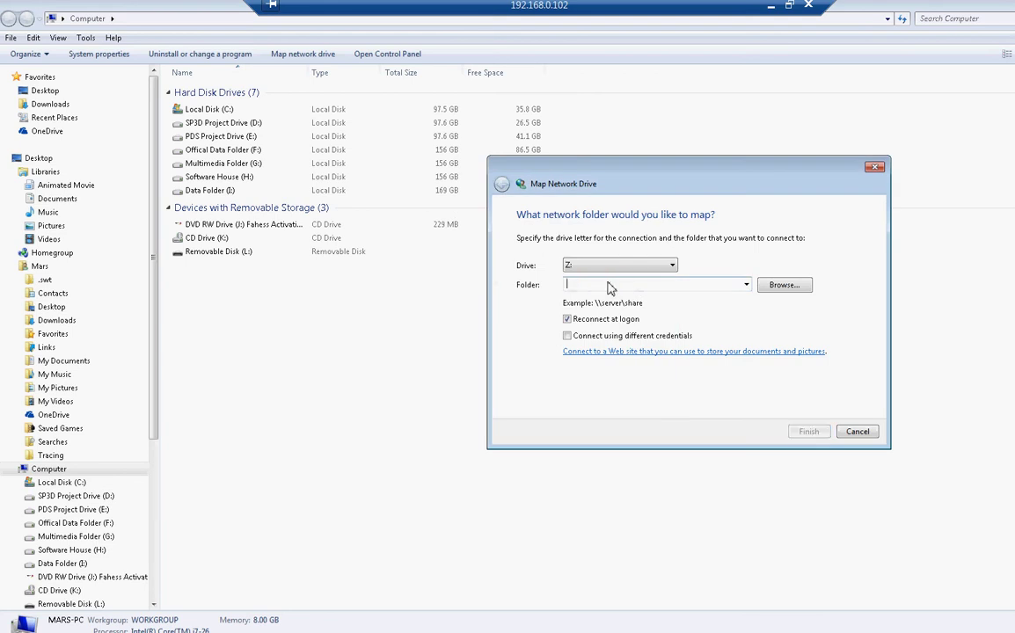
# Browse the network for a folder to map and expand the shared folders of STL-PC.
pyautogui.click(785, 287)
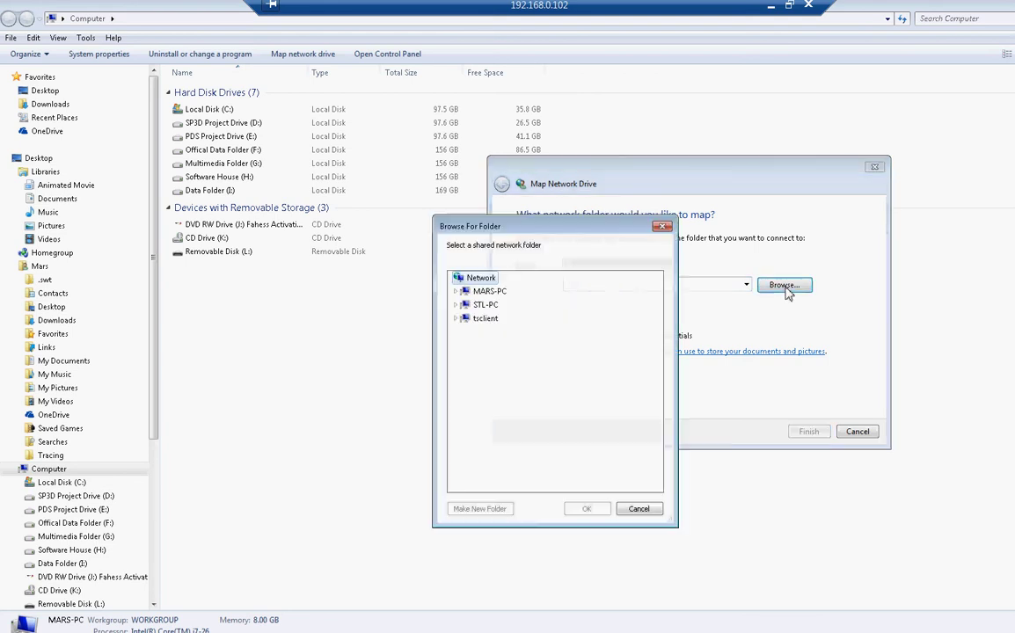
pyautogui.doubleClick(475, 306)
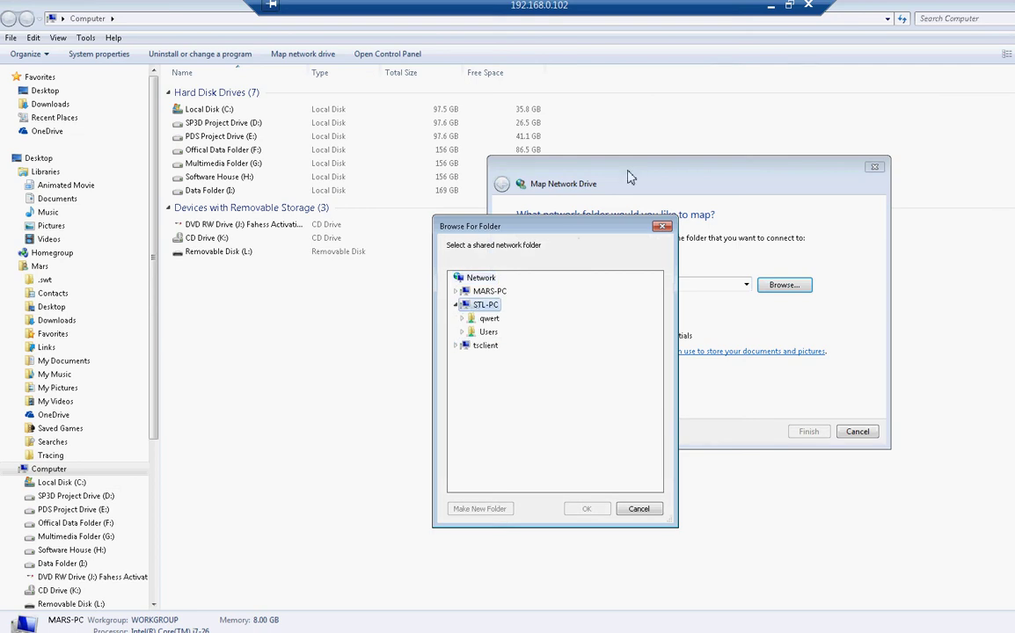
# Switch to the local desktop and check the computer's name in its system properties.
pyautogui.click(770, 5)
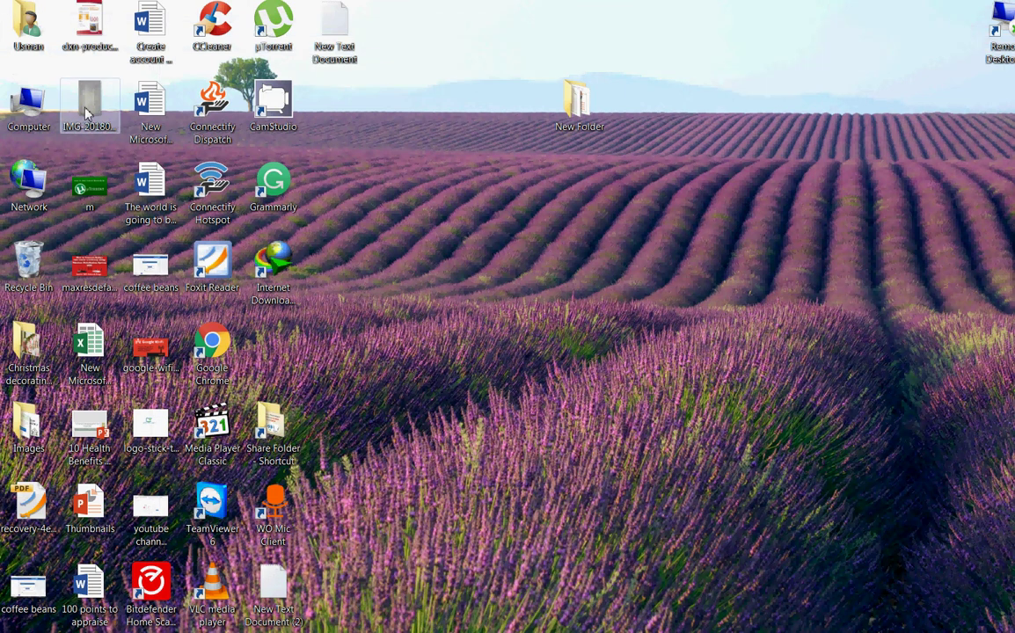
pyautogui.rightClick(25, 107)
pyautogui.click(88, 241)
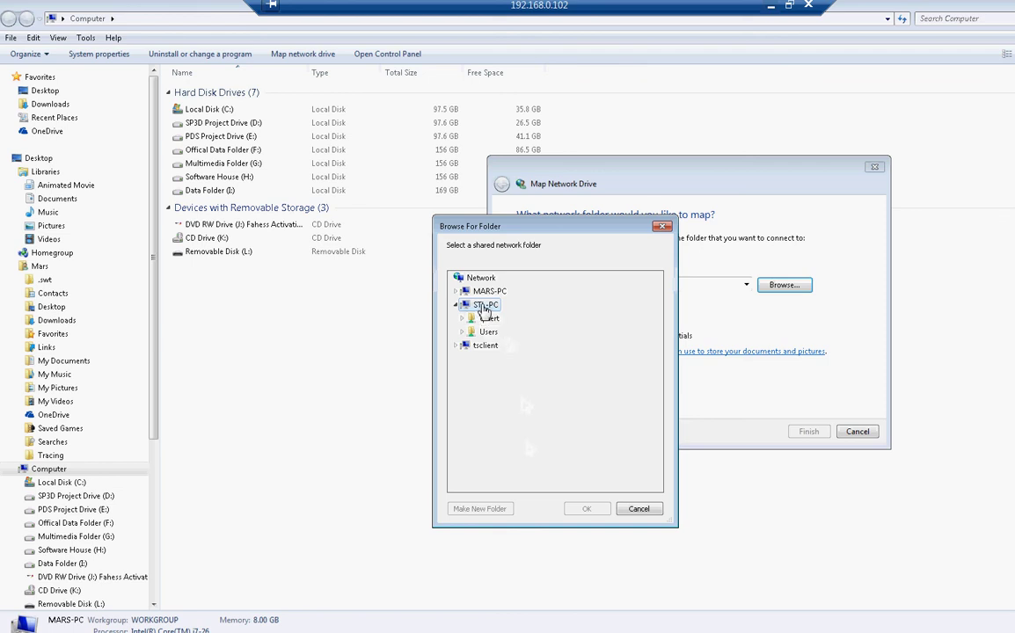
# Map the qwert folder on STL-PC as network drive Z:, keeping reconnection at logon enabled.
pyautogui.click(488, 322)
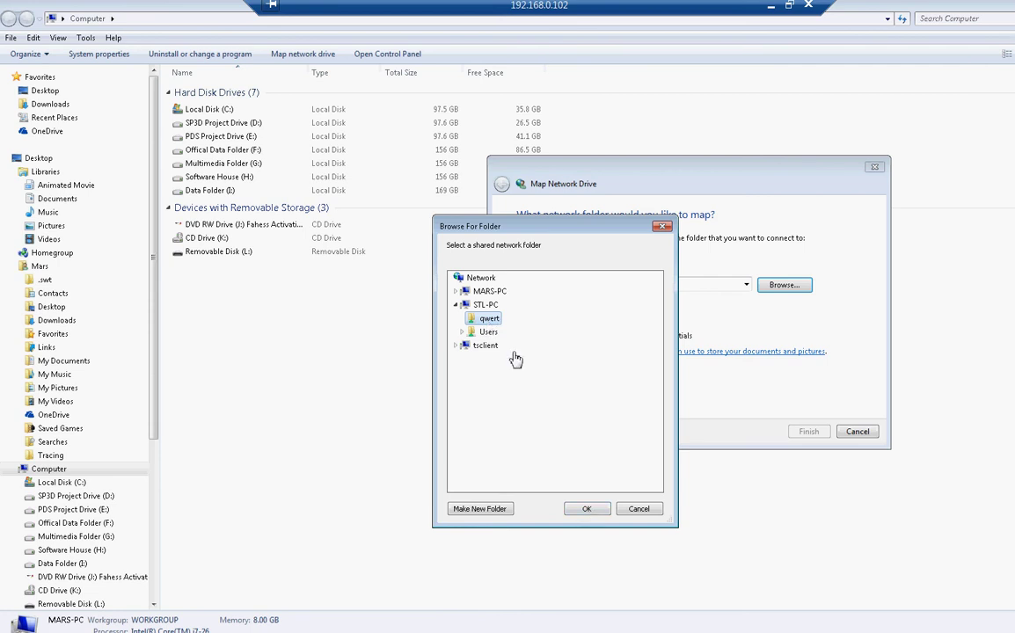
pyautogui.click(588, 510)
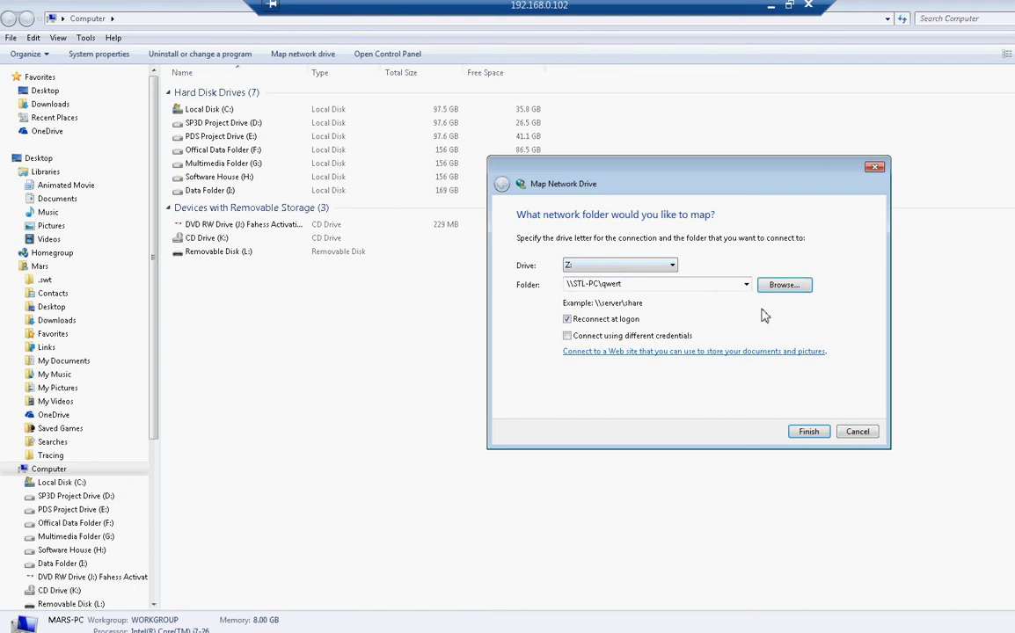
pyautogui.click(568, 320)
pyautogui.click(568, 322)
pyautogui.click(808, 432)
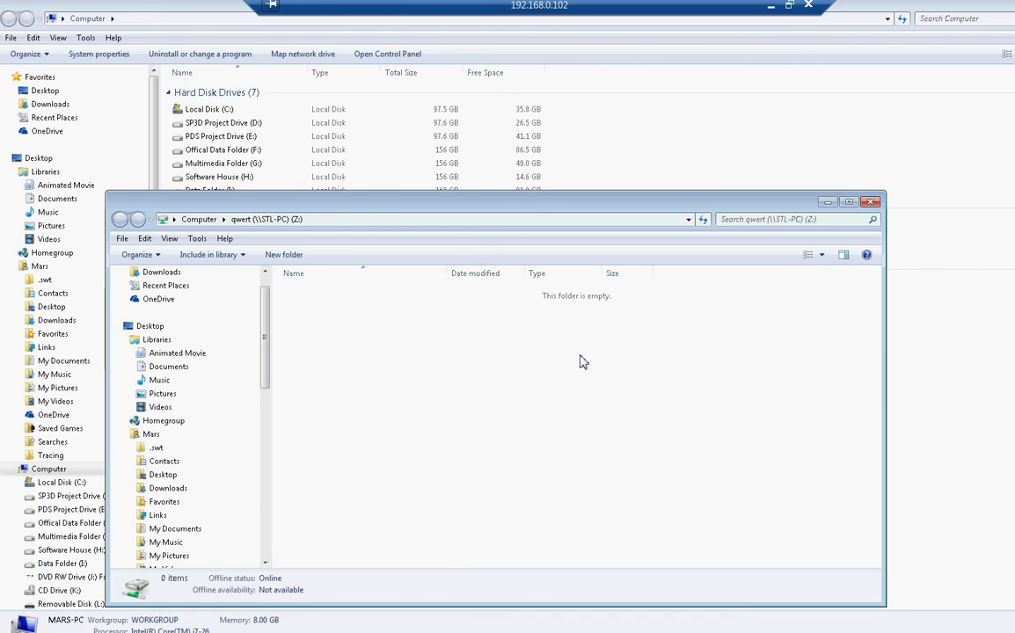
# Close the newly mapped drive's window and open the qwert (Z:) network drive from Computer to view its contents.
pyautogui.click(870, 203)
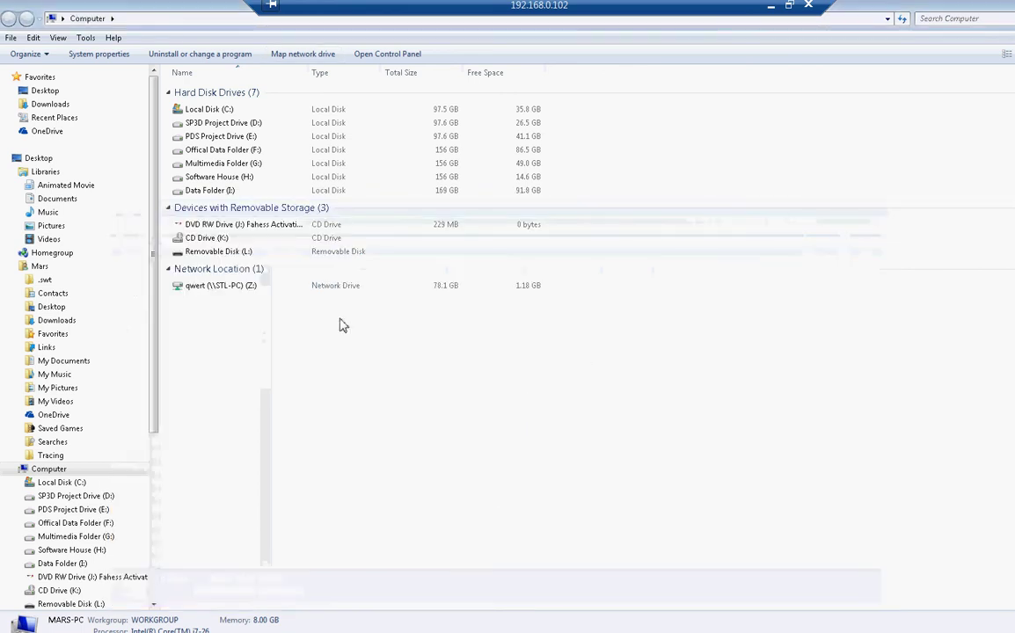
pyautogui.click(218, 290)
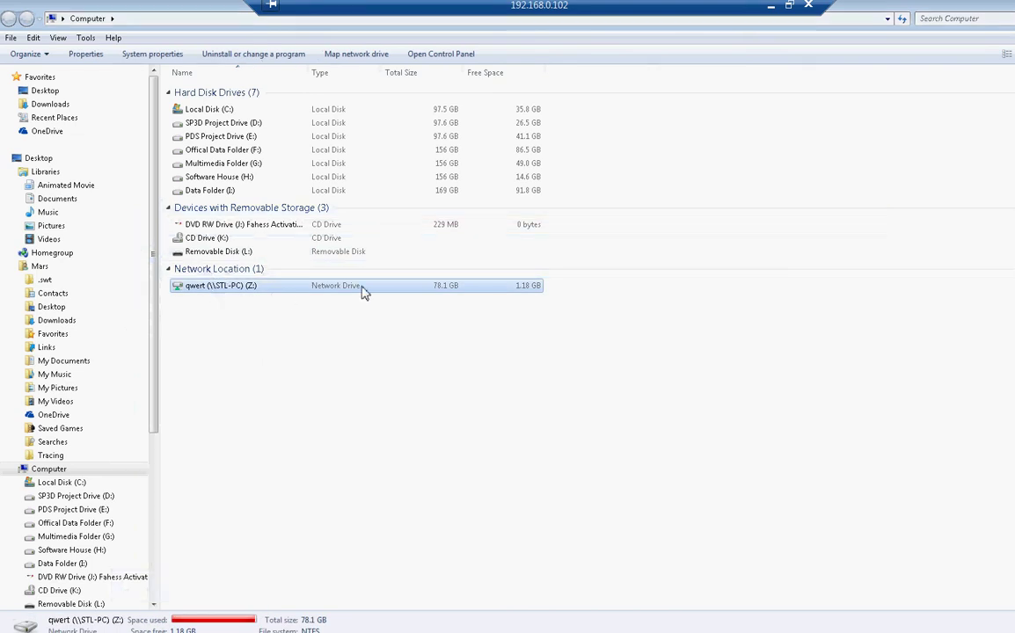
pyautogui.doubleClick(212, 293)
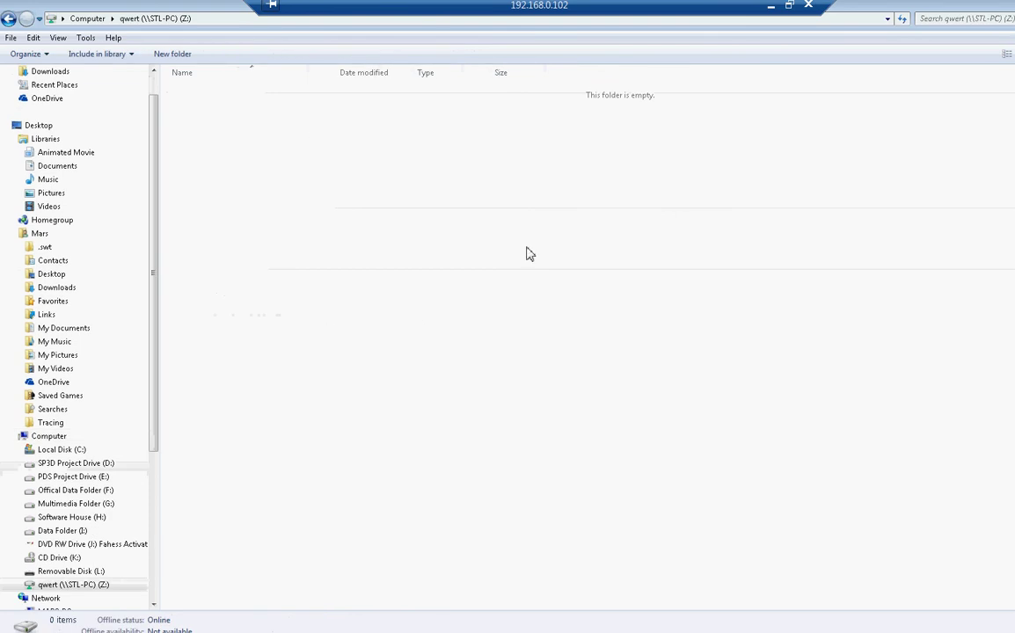
# Switch to the local desktop and open the qwert folder on the Software House (D:) drive.
pyautogui.click(769, 10)
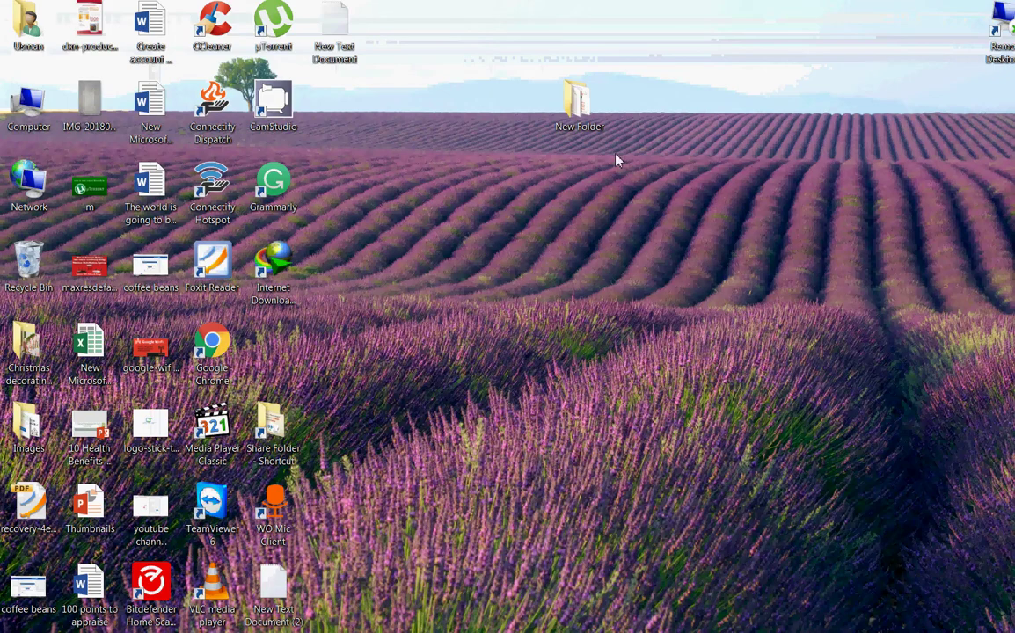
pyautogui.doubleClick(29, 103)
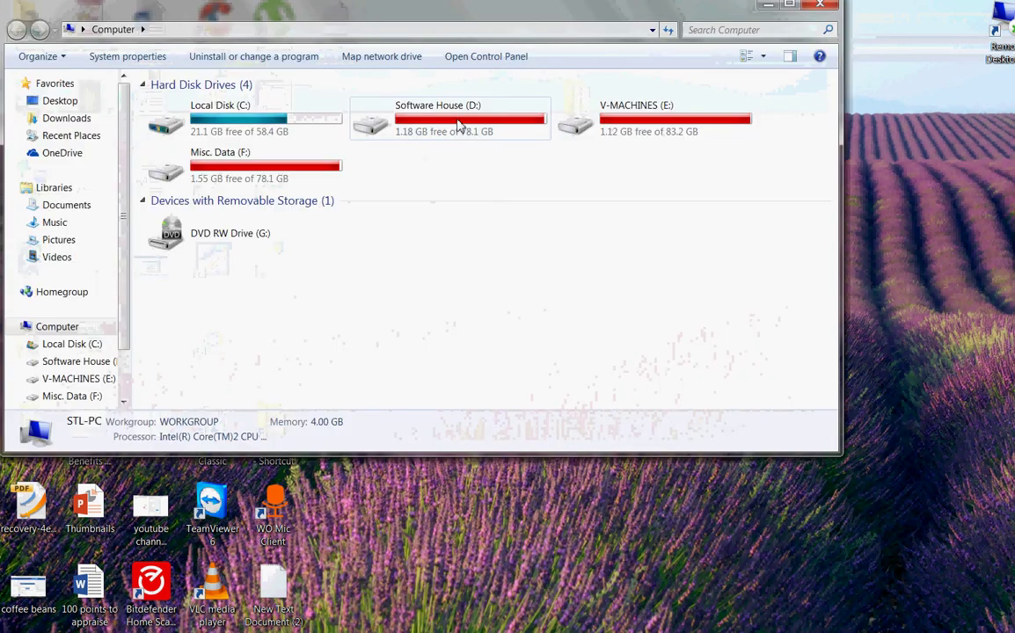
pyautogui.doubleClick(458, 126)
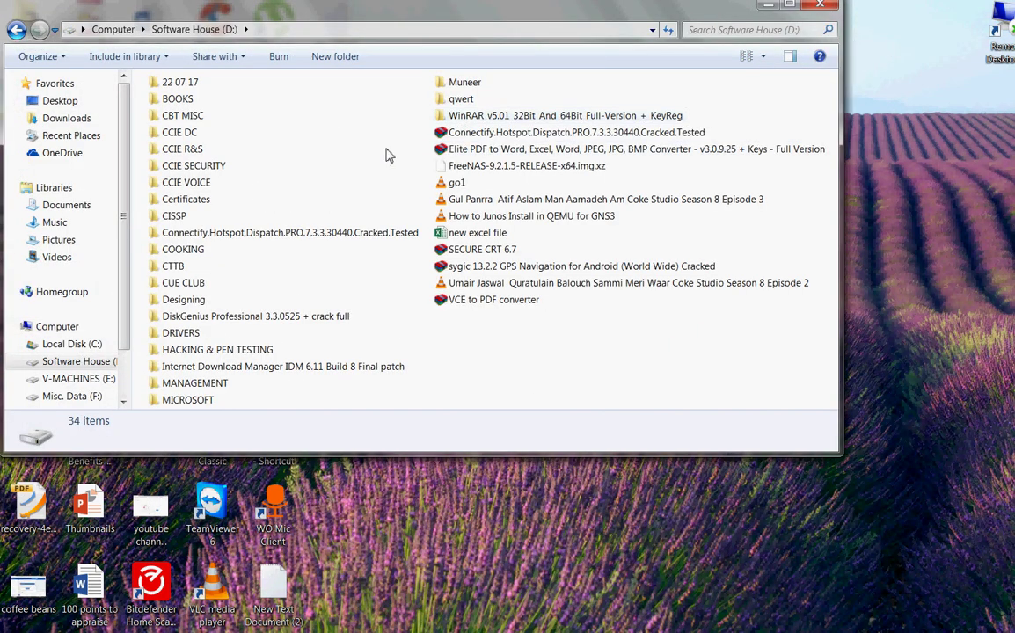
pyautogui.doubleClick(472, 101)
# Create a folder named "PLz like my channel and videos" inside the local qwert folder and close the window.
pyautogui.rightClick(351, 181)
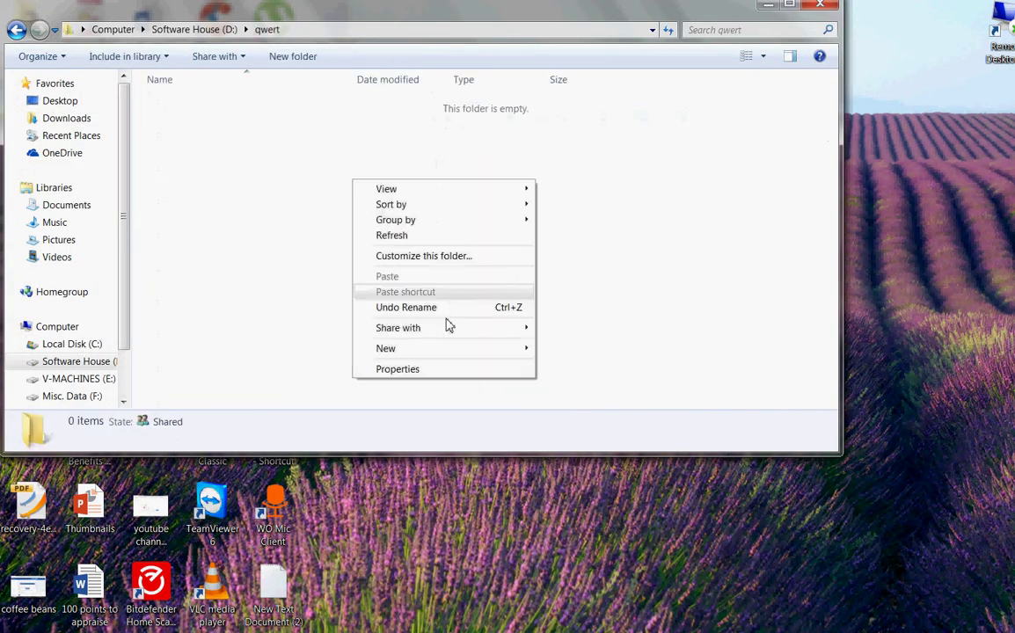
pyautogui.moveTo(528, 351)
pyautogui.click(585, 357)
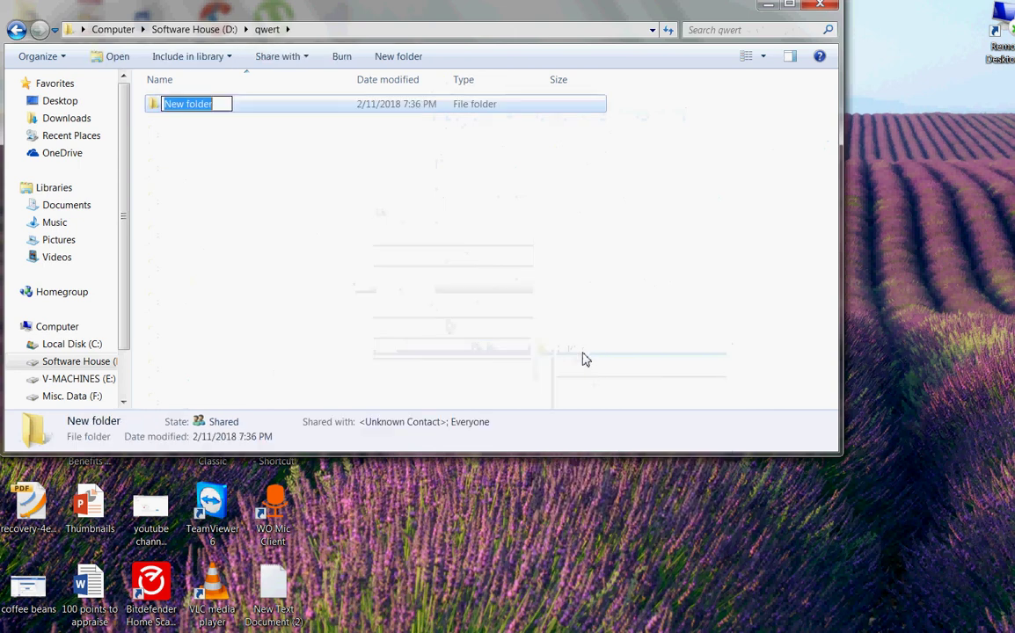
pyautogui.write('PLz')
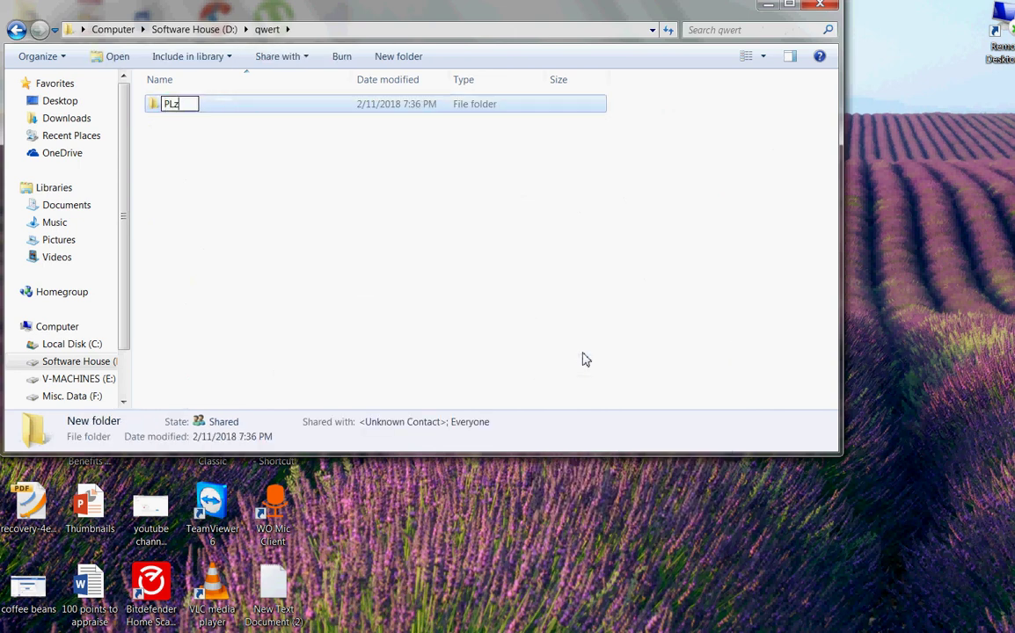
pyautogui.write(' like my channel and')
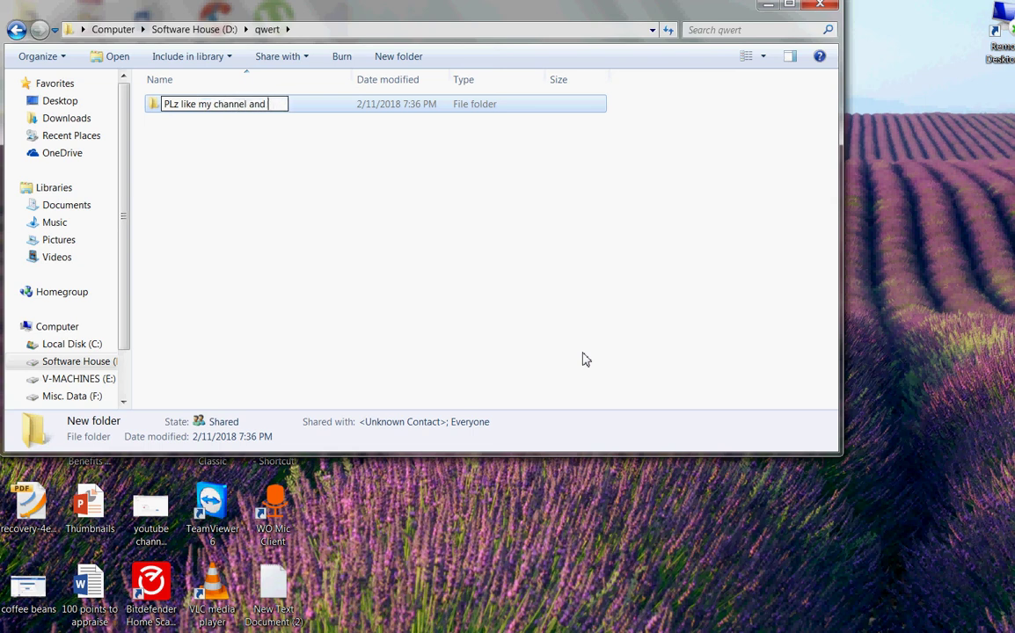
pyautogui.write(' videos')
pyautogui.press('Return')
pyautogui.rightClick(582, 358)
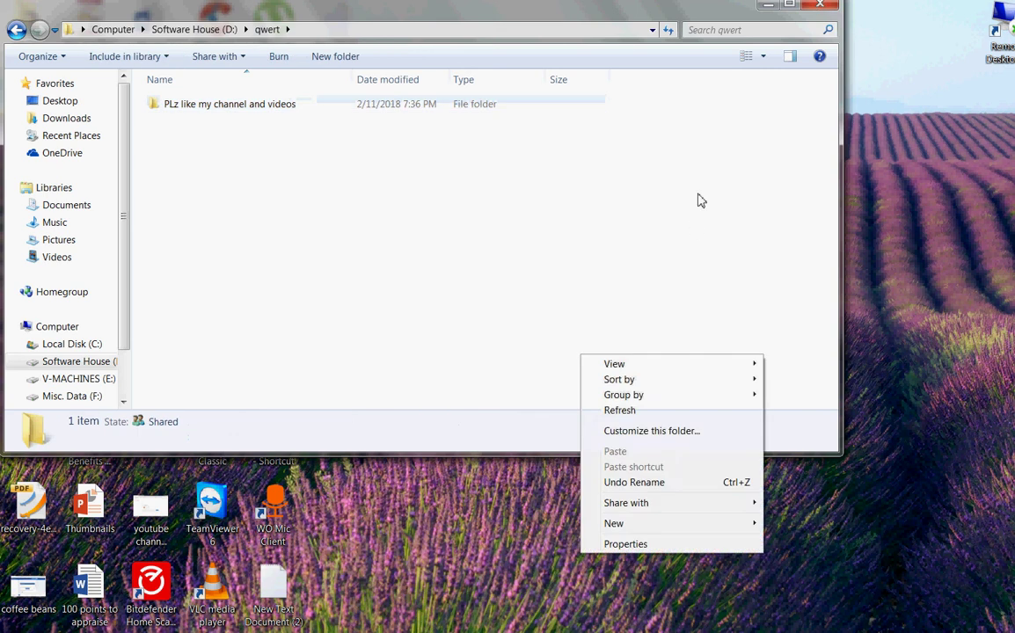
pyautogui.click(700, 200)
pyautogui.click(821, 8)
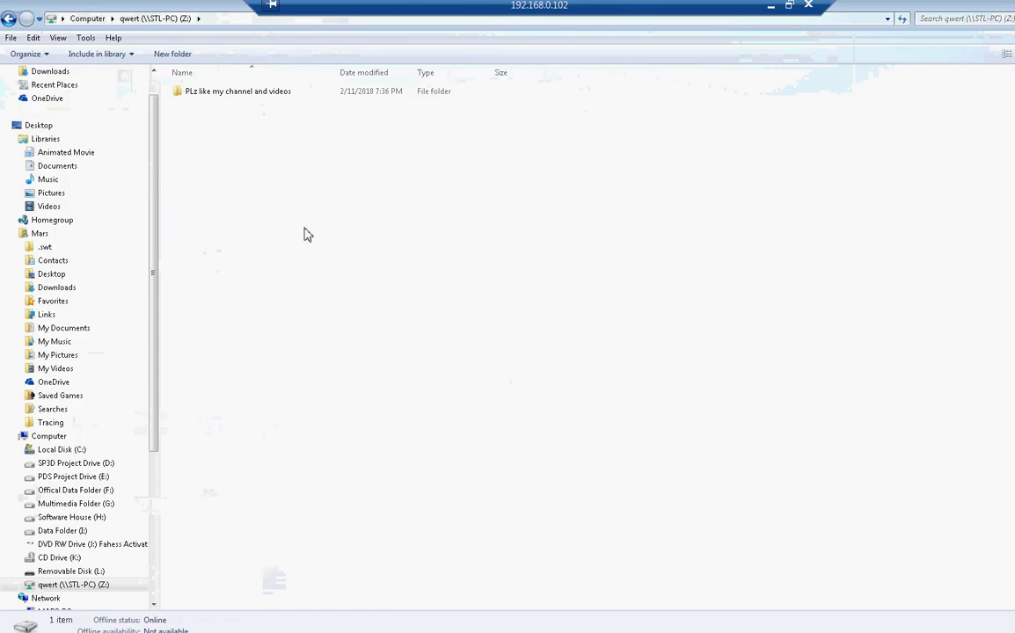
# Check the mapped drive on the remote PC for the new folder, reopening qwert (Z:) from Computer.
pyautogui.click(249, 94)
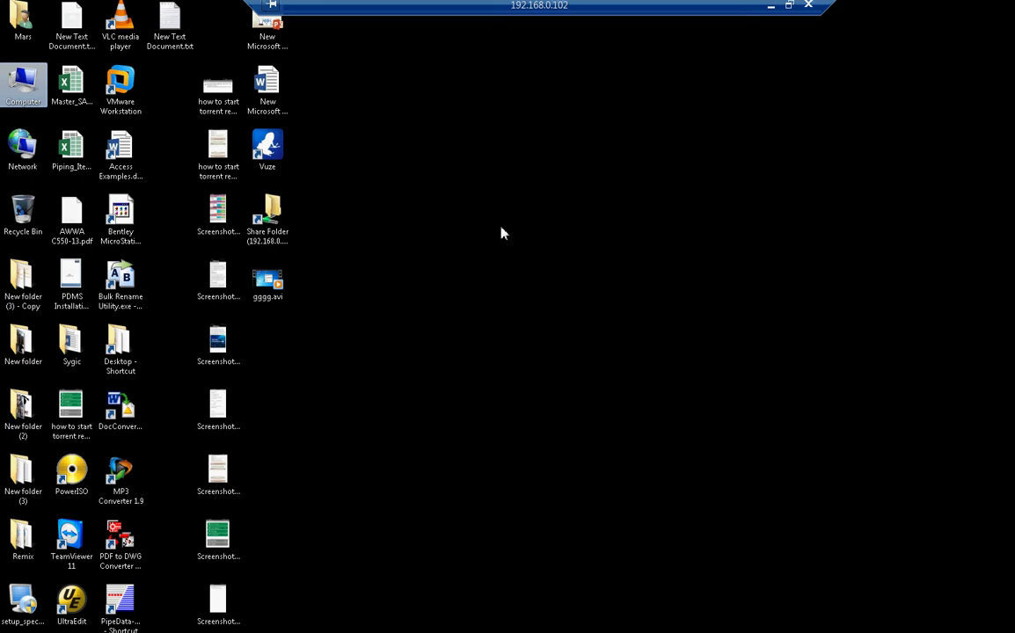
pyautogui.doubleClick(23, 86)
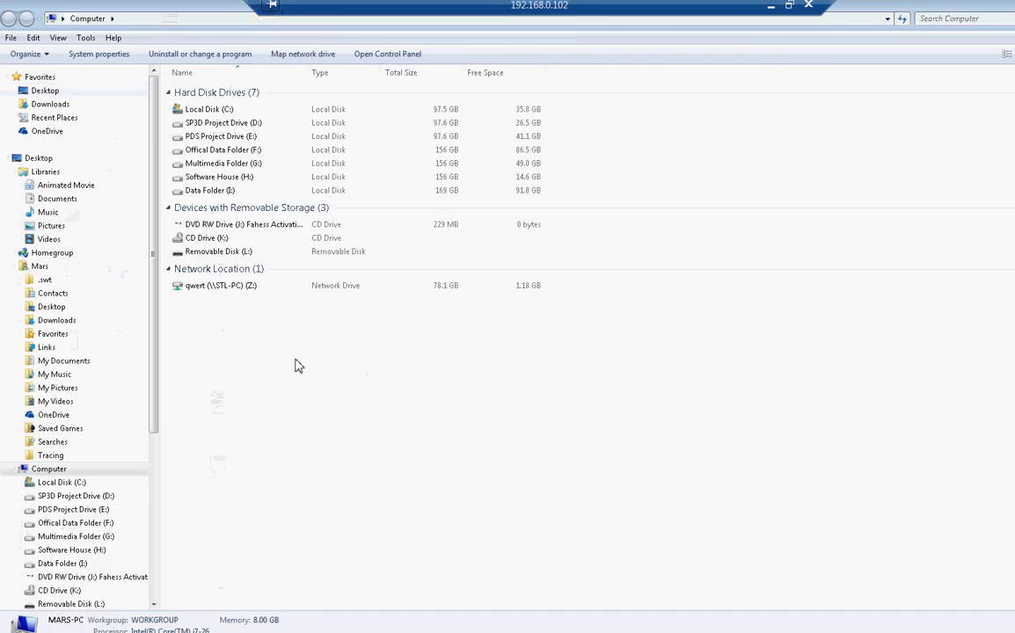
pyautogui.doubleClick(218, 287)
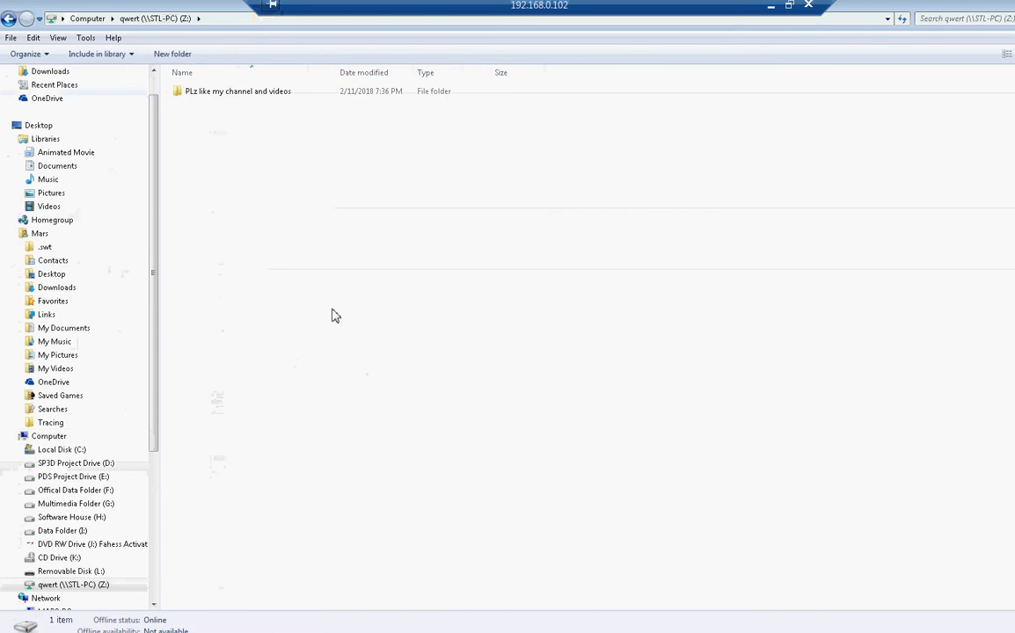
# Create a new Microsoft Word document in the mapped qwert (Z:) drive, keeping its default name.
pyautogui.rightClick(334, 310)
pyautogui.click(460, 432)
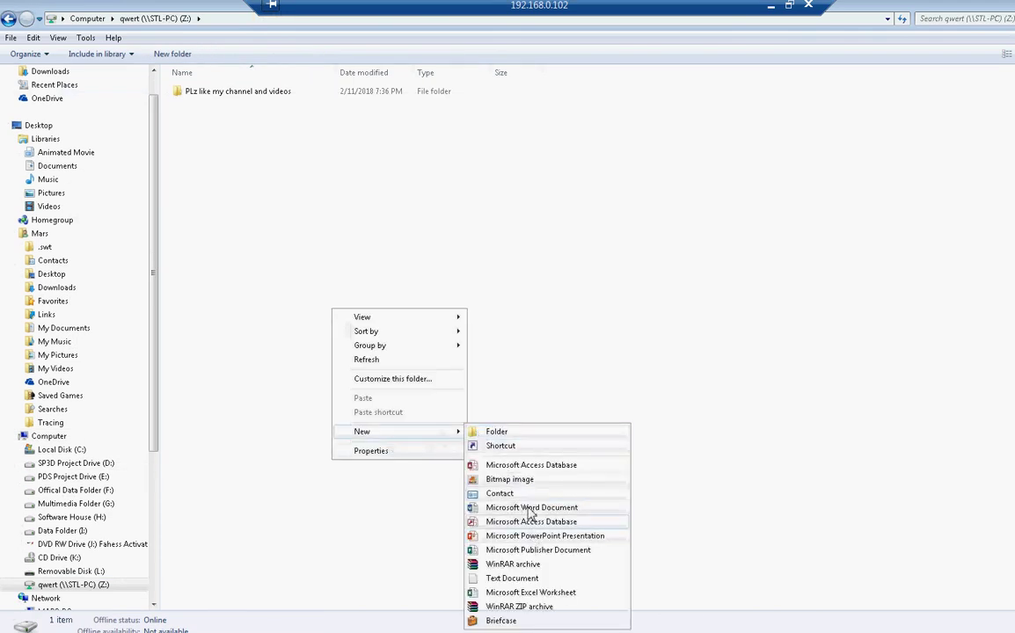
pyautogui.click(531, 508)
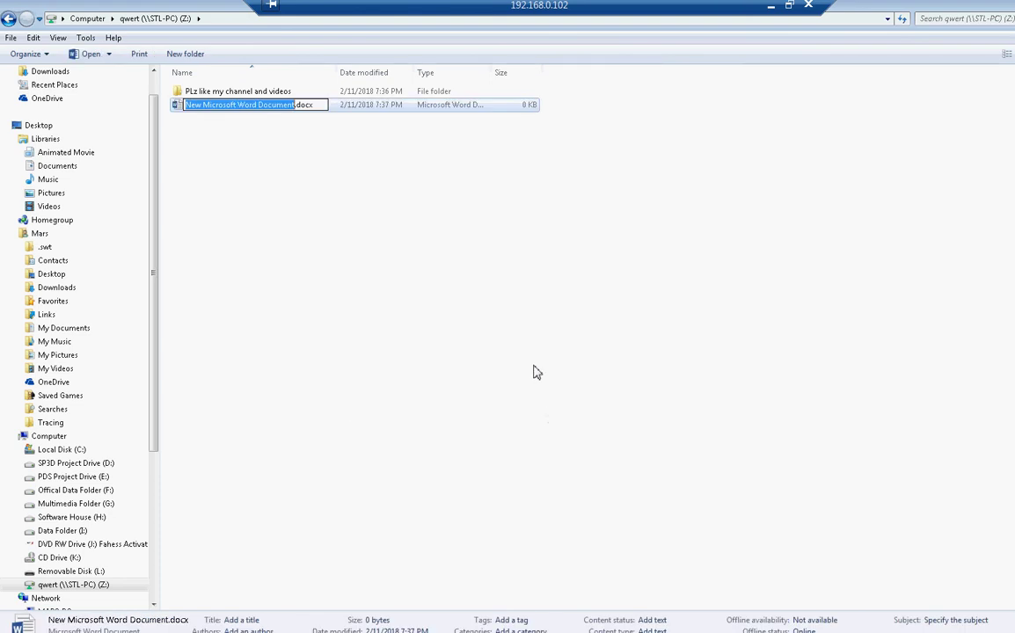
# Switch to the local desktop and check the qwert folder on Software House (D:) for the new Word document.
pyautogui.click(771, 6)
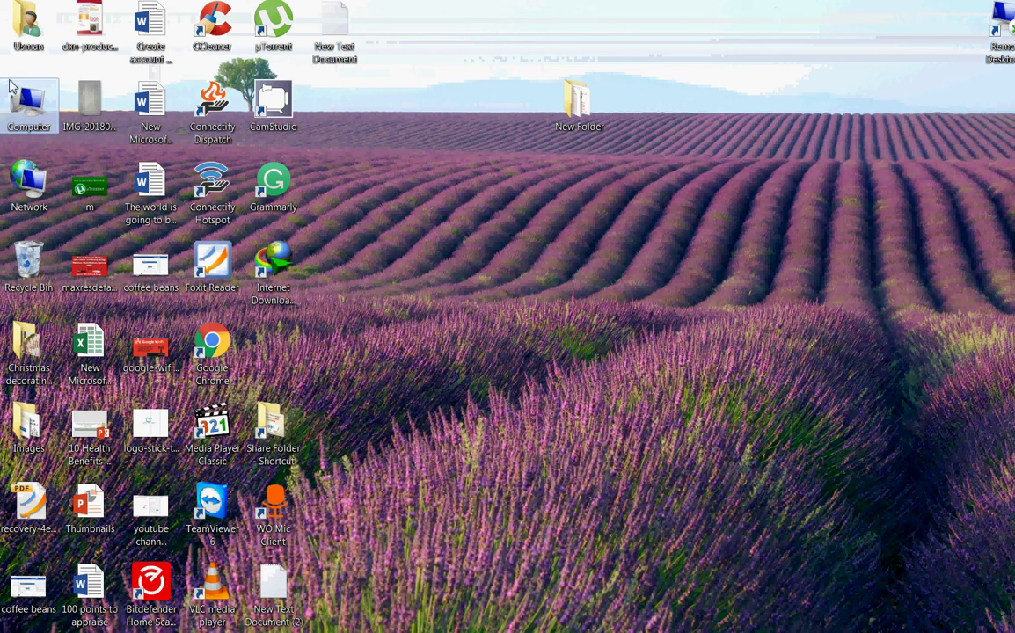
pyautogui.doubleClick(31, 104)
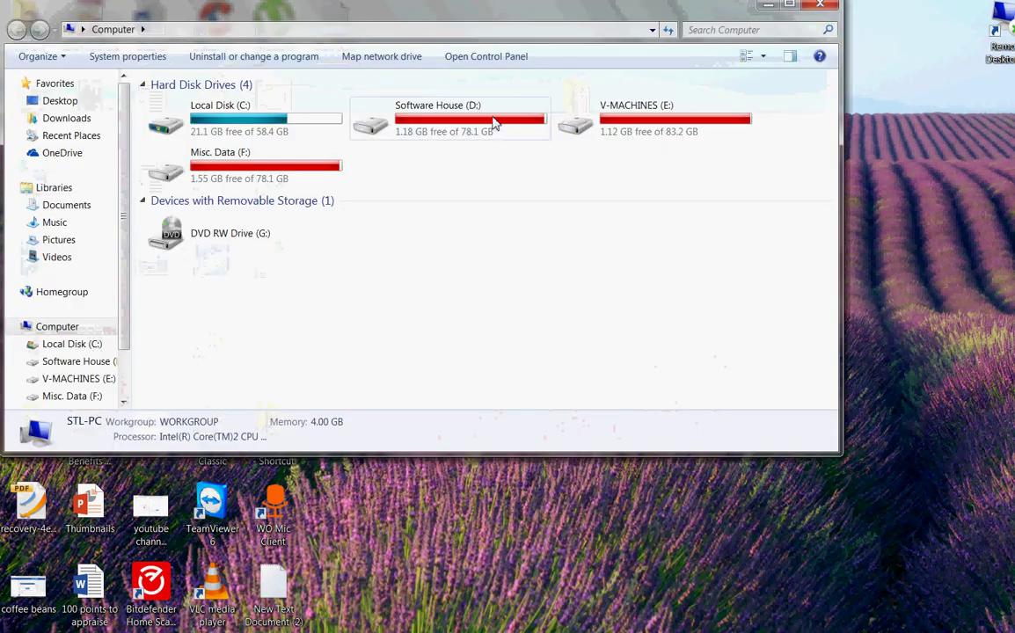
pyautogui.doubleClick(458, 123)
pyautogui.doubleClick(461, 99)
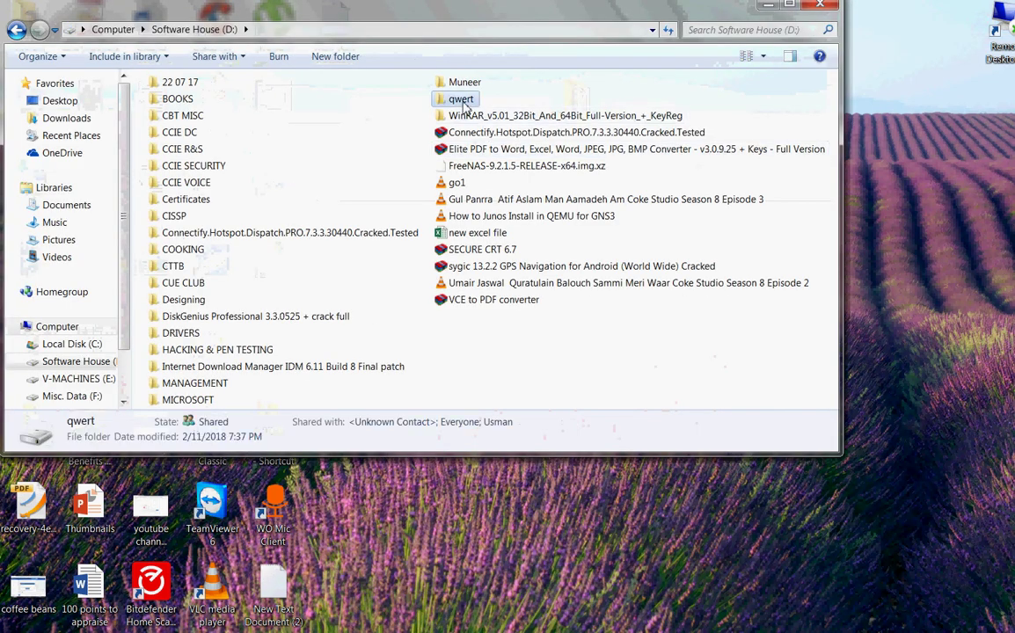
pyautogui.click(261, 126)
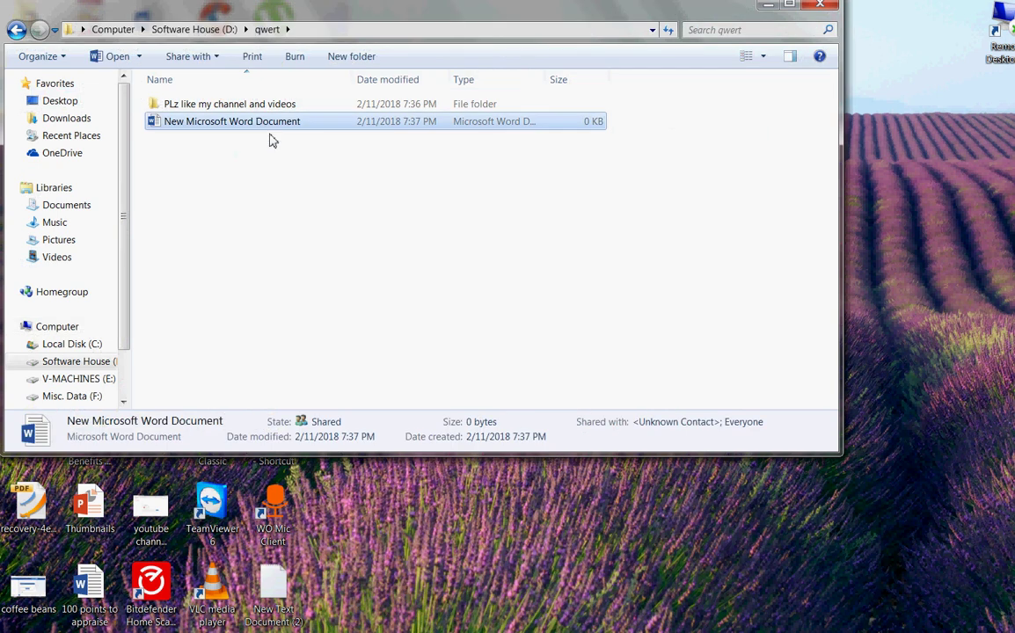
# Try to open the Word document from the local qwert folder, cancel Word's startup and close the folder window.
pyautogui.doubleClick(227, 126)
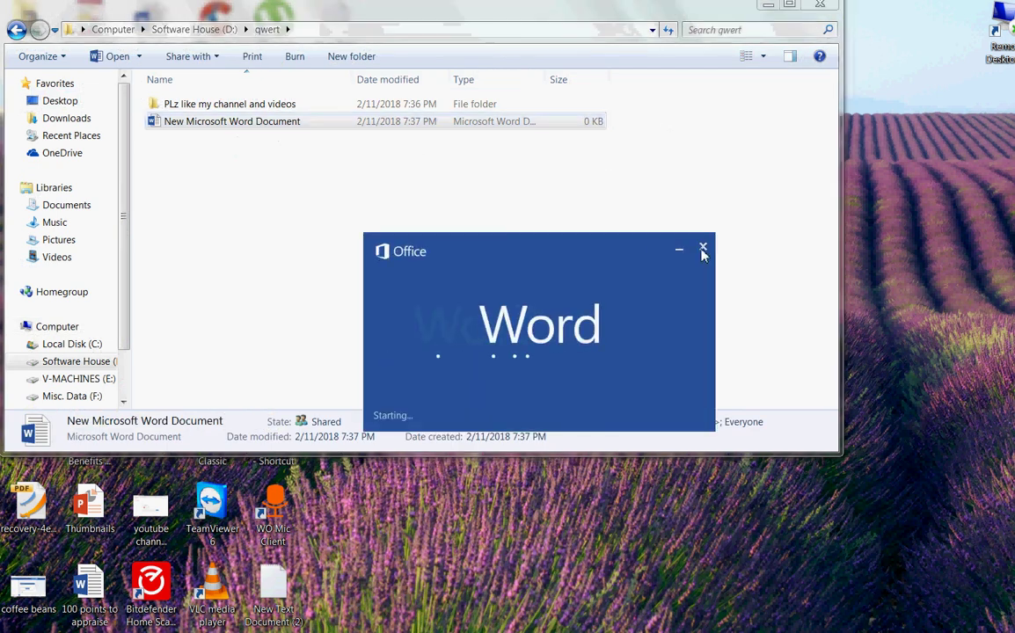
pyautogui.click(702, 247)
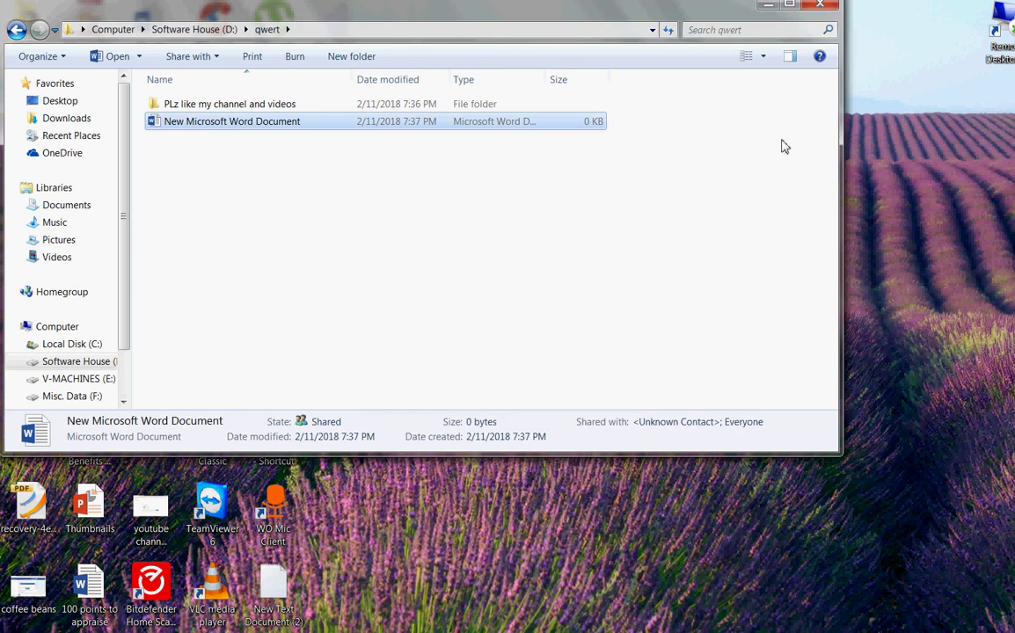
pyautogui.click(819, 5)
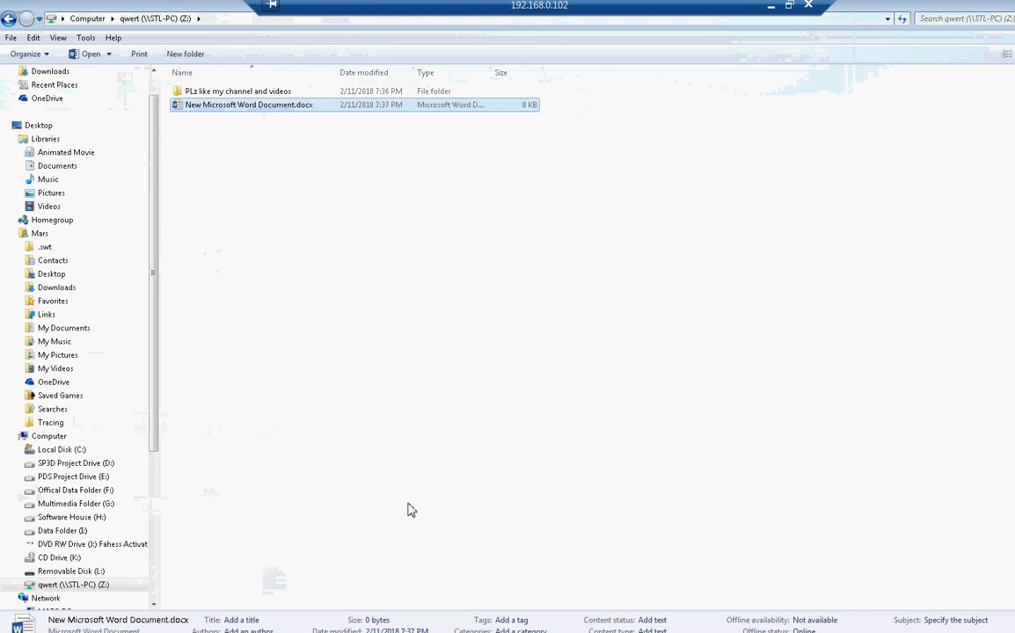
# Go back from the mapped qwert drive to Computer on the remote PC and close the window.
pyautogui.click(385, 392)
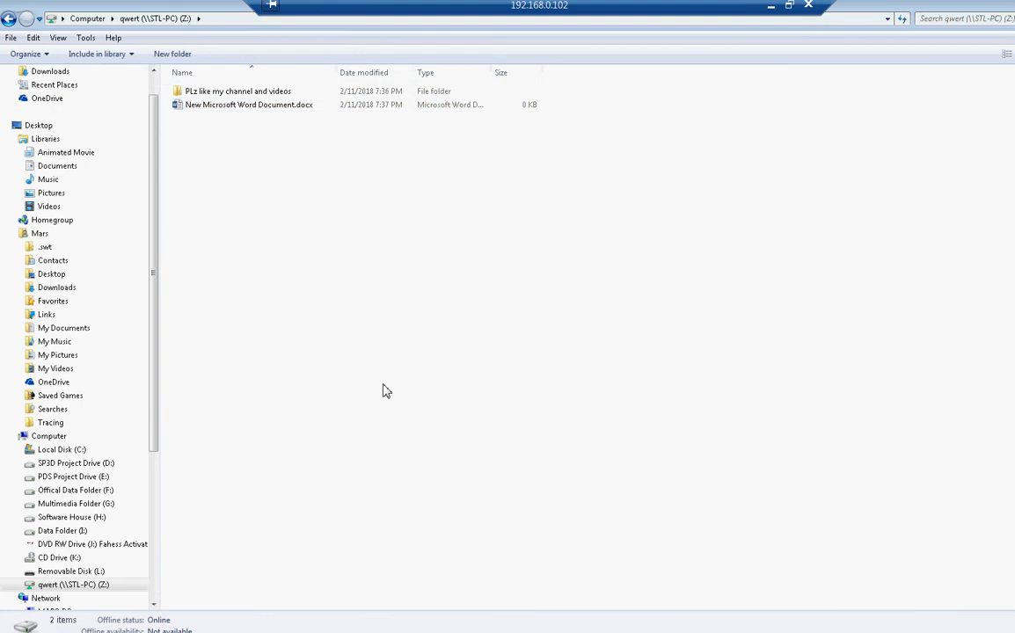
pyautogui.click(9, 21)
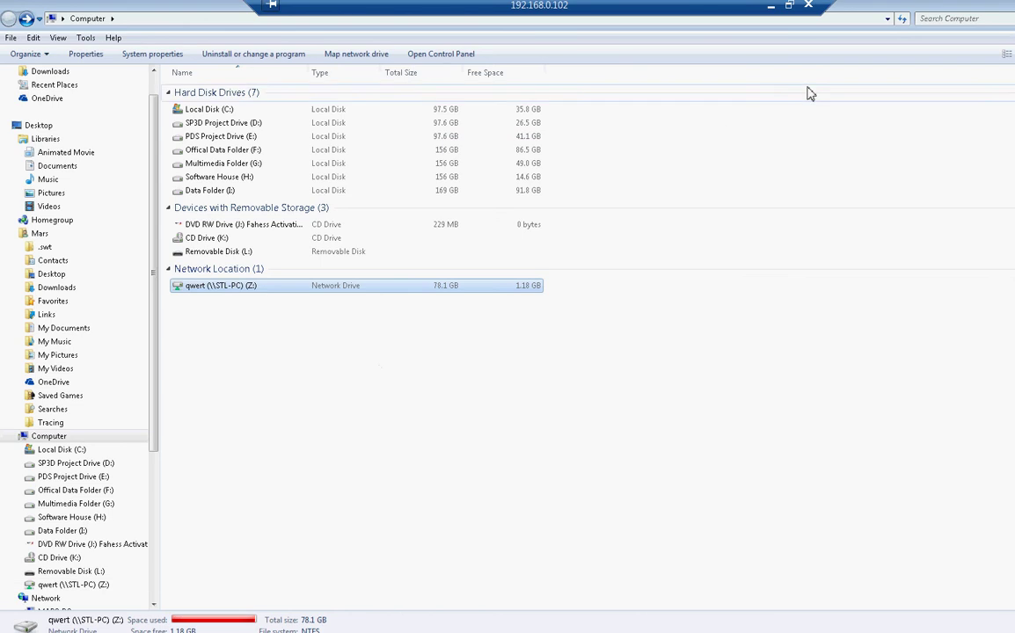
pyautogui.click(1004, 56)
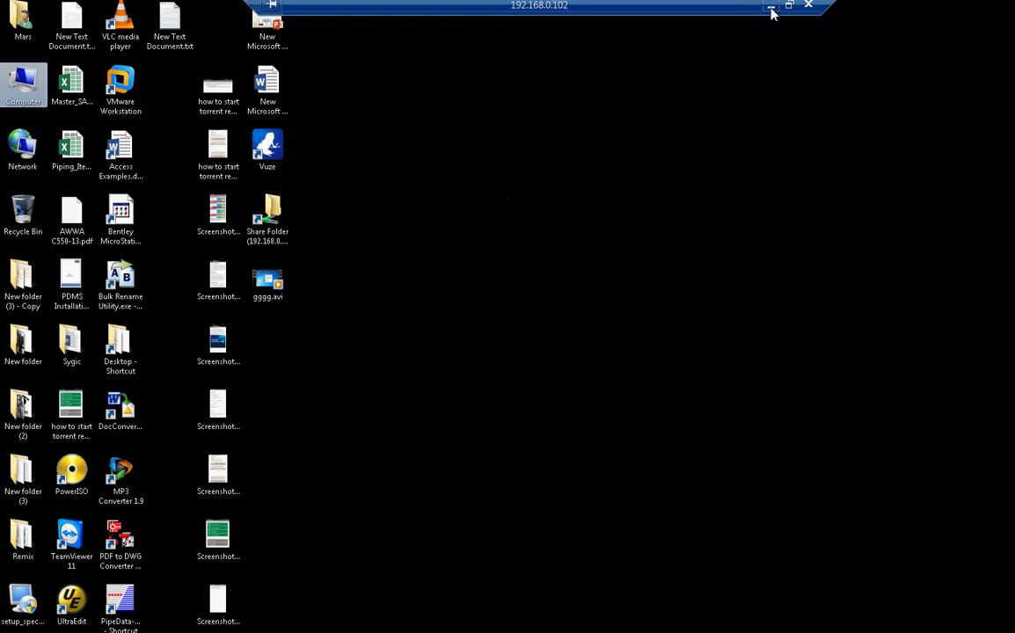
# Minimize the remote desktop session and refresh the local desktop.
pyautogui.click(770, 5)
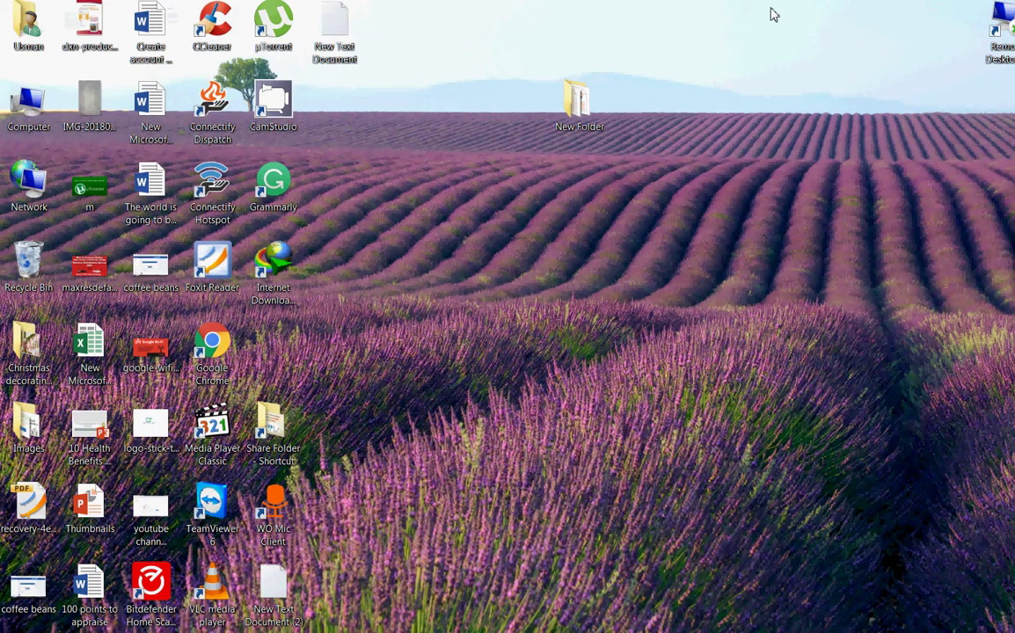
pyautogui.rightClick(564, 3)
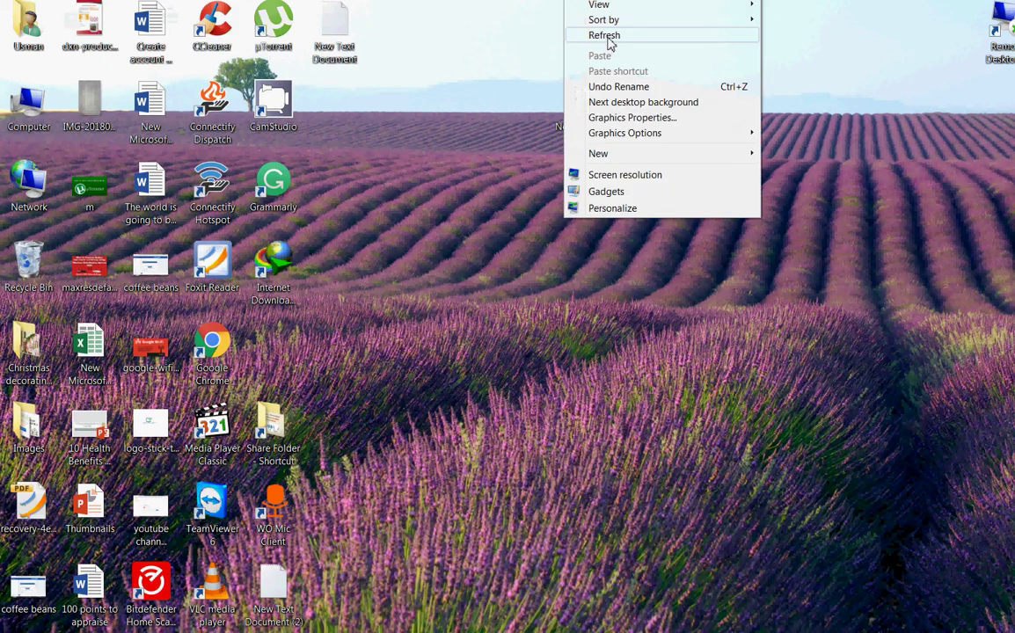
pyautogui.click(602, 39)
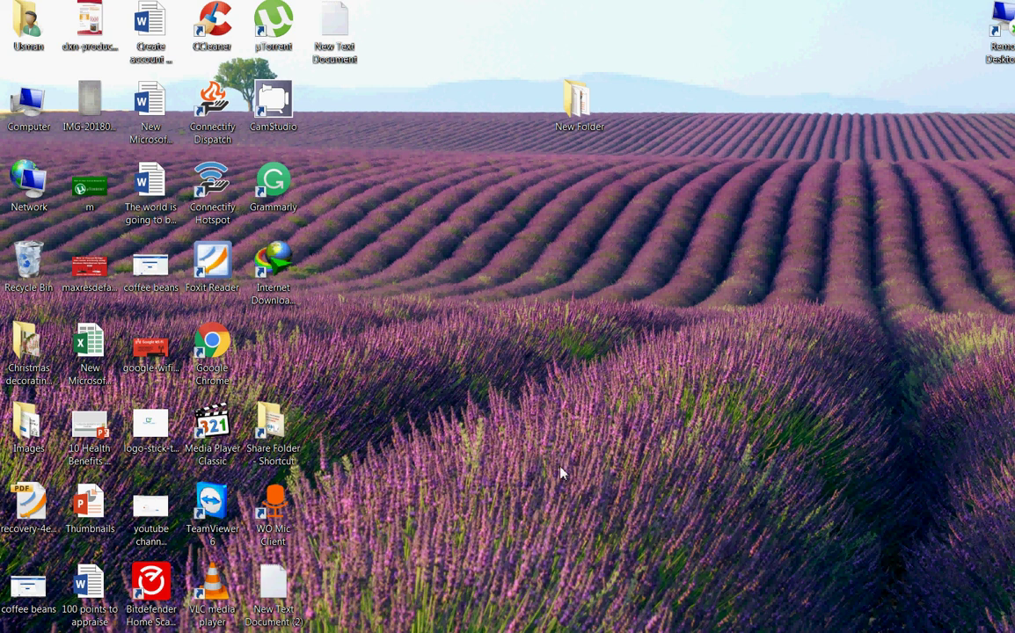